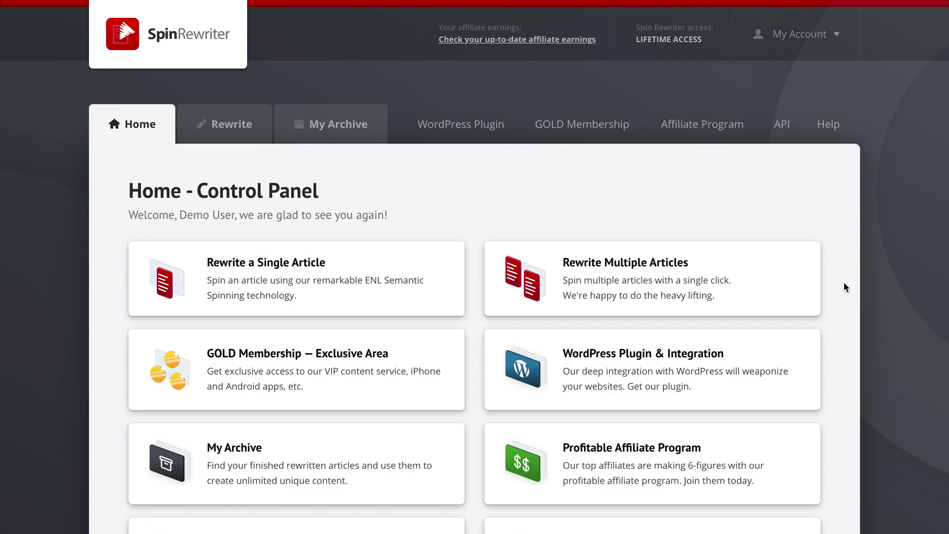
Start a single-article rewrite, paste in the "Porsche or Ferrari?" article and skim through its text
click(329, 281)
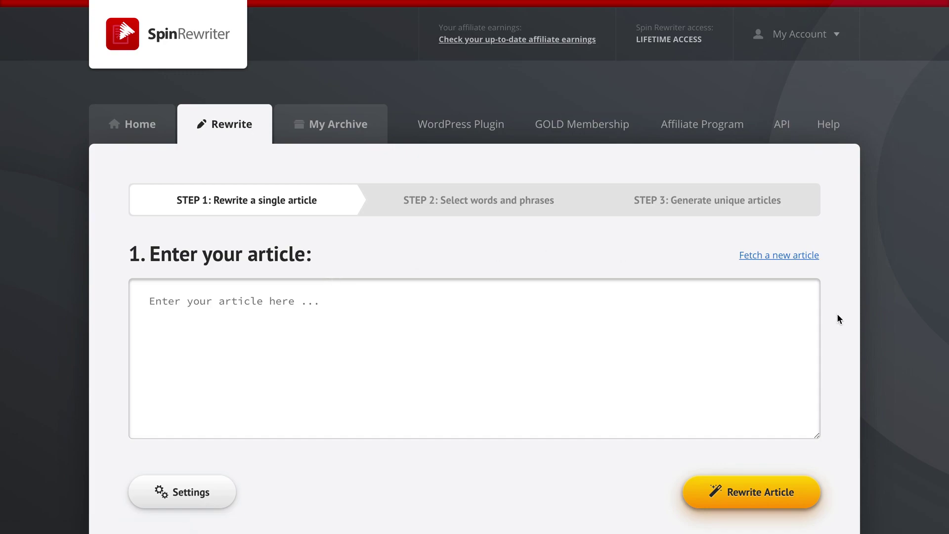
scroll(838, 314, down, 3)
click(437, 256)
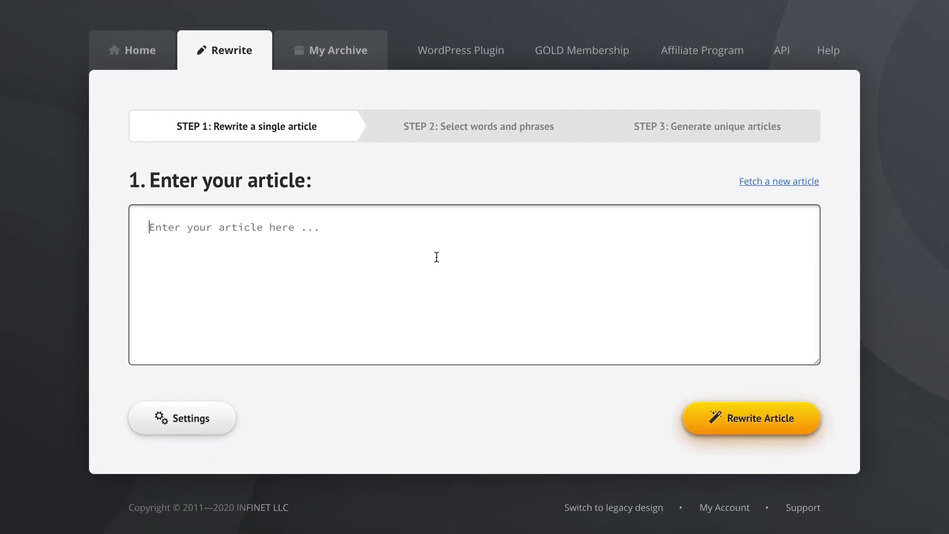
key(ctrl+v)
scroll(382, 282, up, 10)
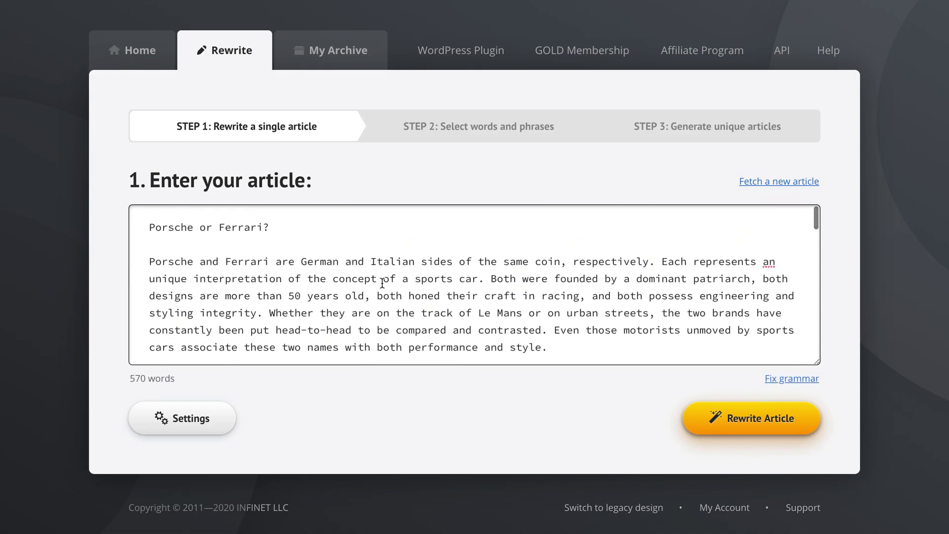
scroll(416, 316, down, 10)
scroll(417, 316, up, 5)
scroll(417, 317, up, 10)
click(385, 424)
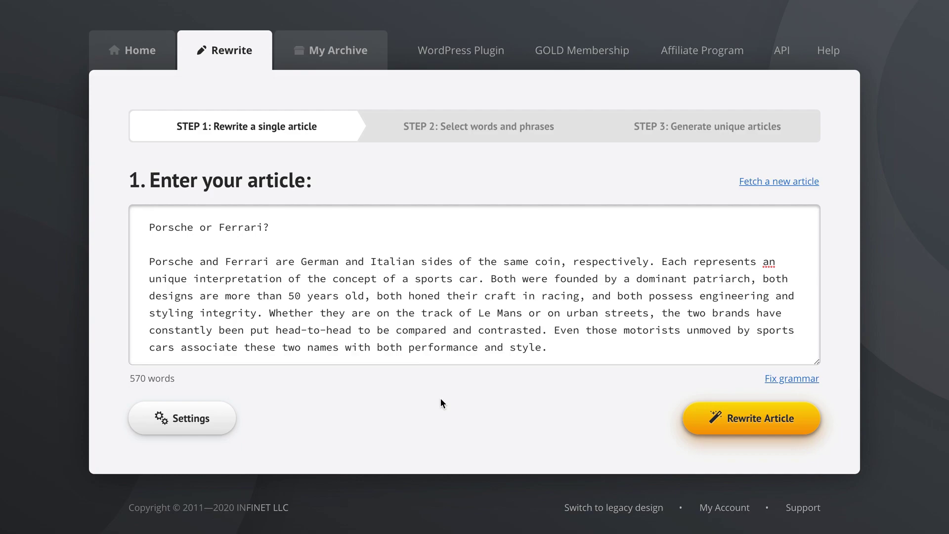
In the rewrite settings, enable automatic sentence rewriting and read the explanation of that option
click(175, 420)
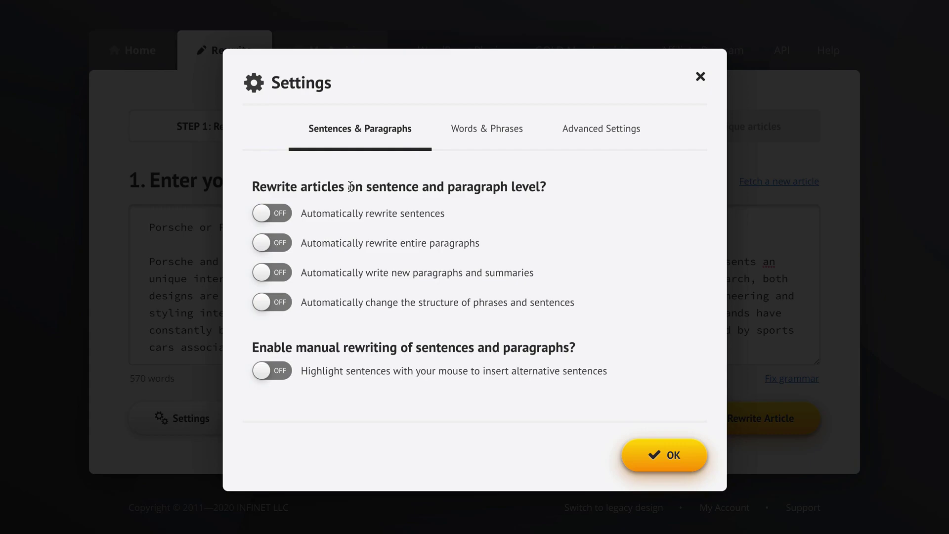
mouse_move(387, 218)
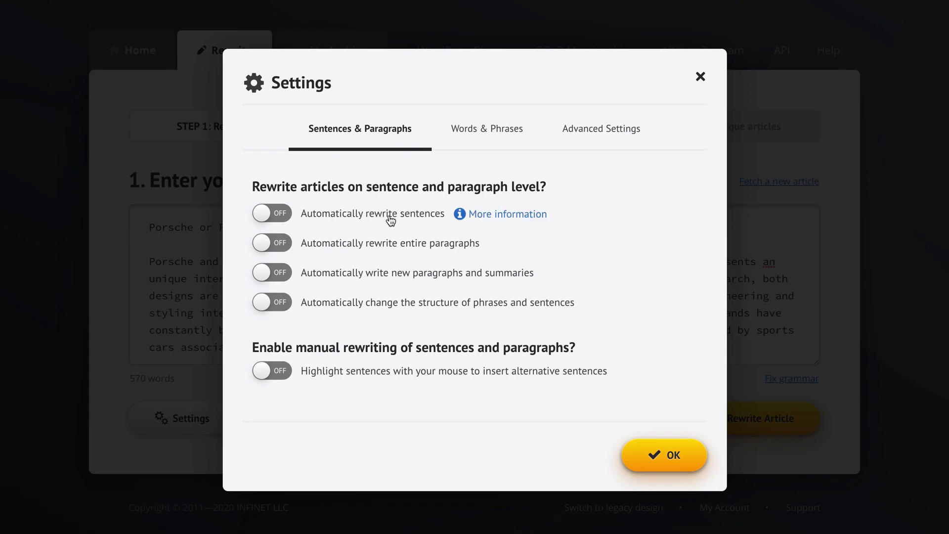
click(390, 220)
click(495, 216)
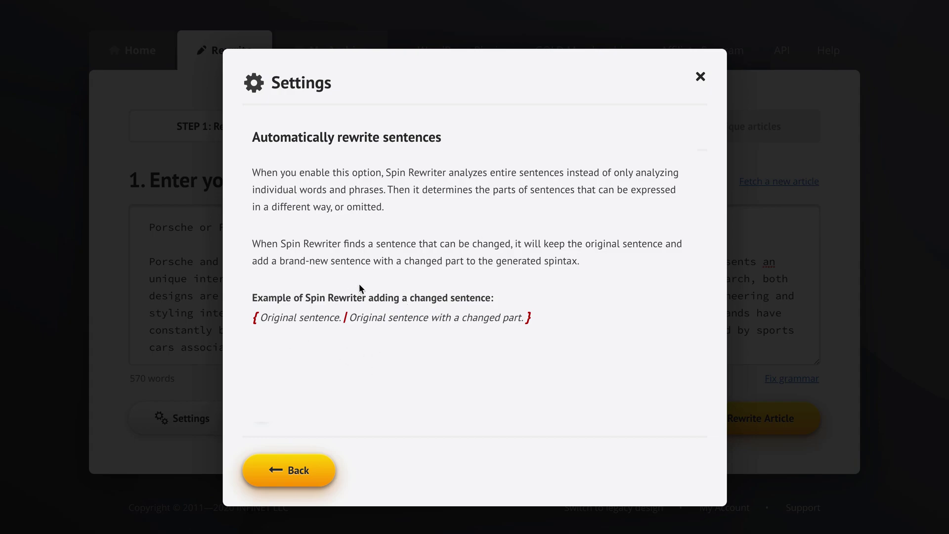
click(323, 470)
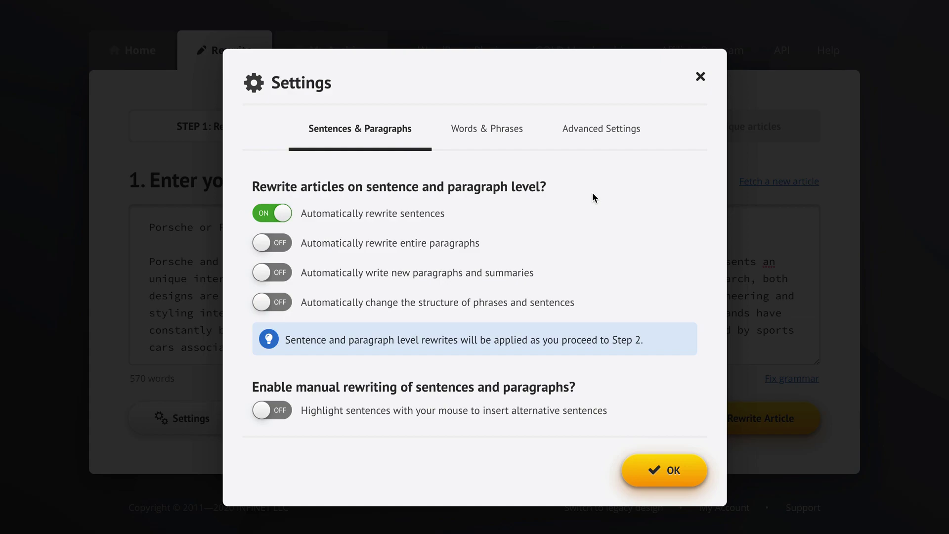
Enable rewriting of entire paragraphs and changing the structure of phrases and sentences, and read the explanation of the structure option
mouse_move(386, 212)
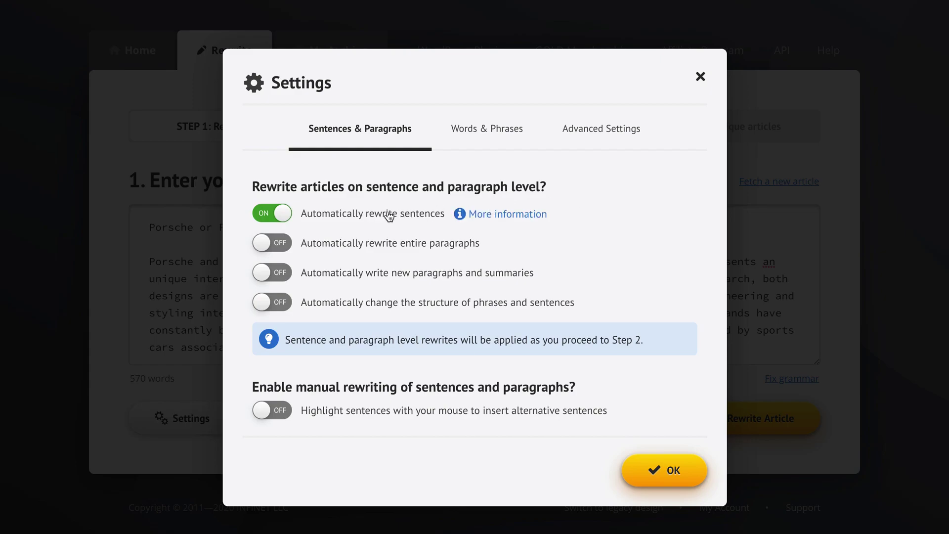
mouse_move(403, 247)
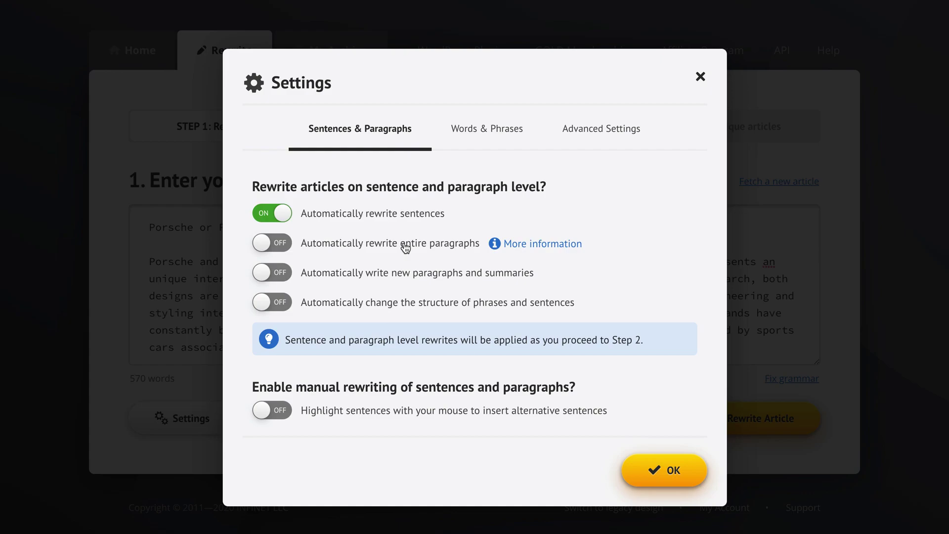
click(386, 247)
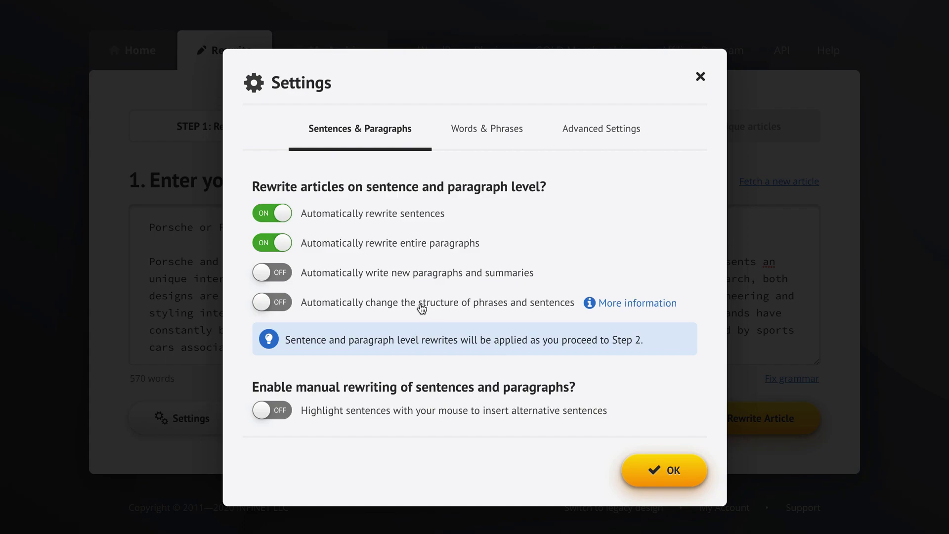
click(395, 308)
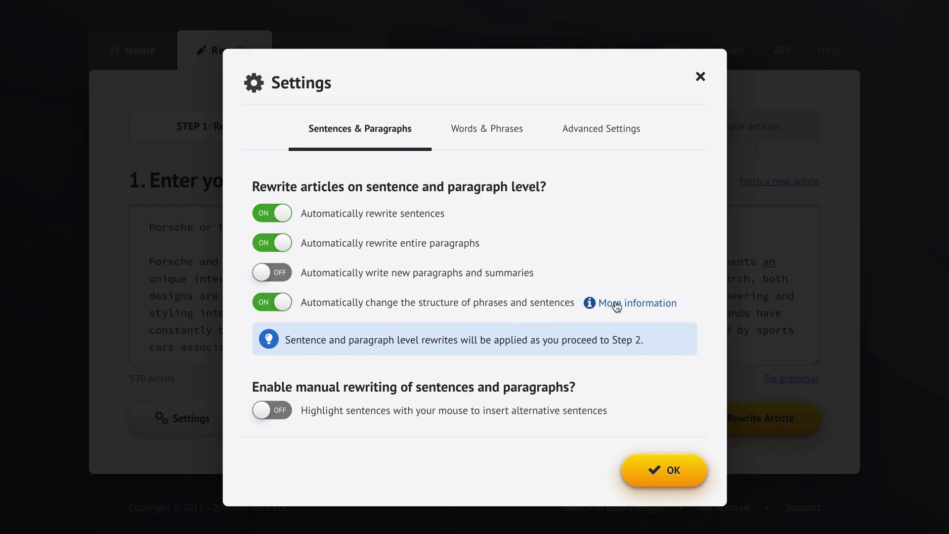
click(619, 304)
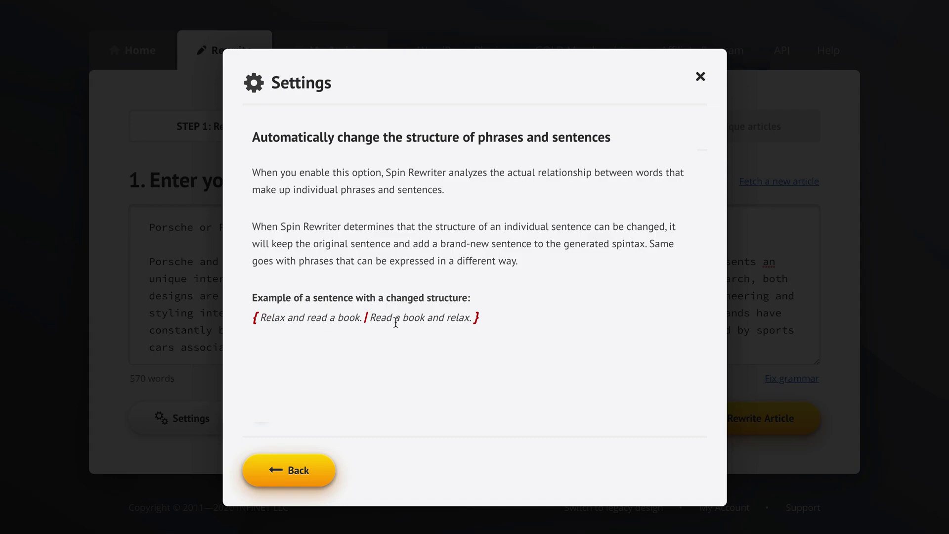
click(299, 467)
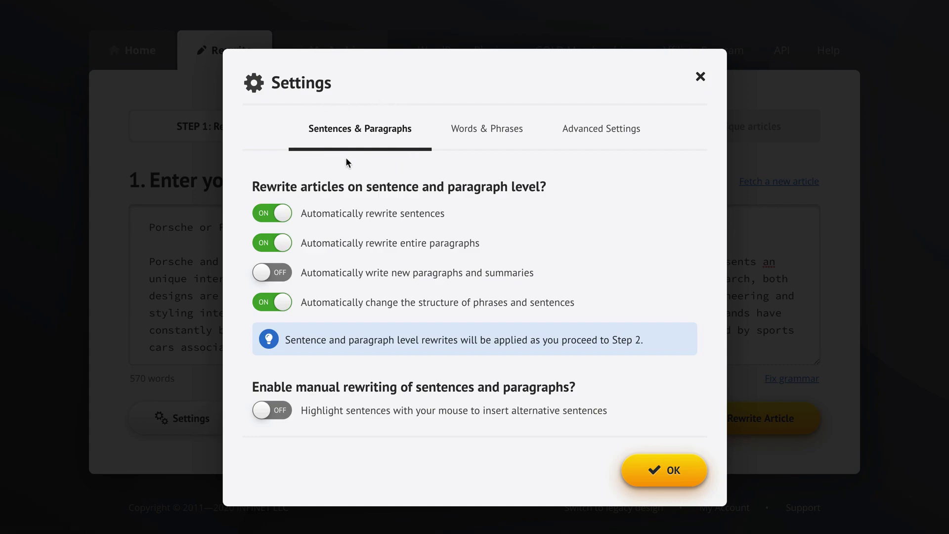
Set the synonym level to "Most readable" and enable automatic protection of all Capitalized Words
click(488, 130)
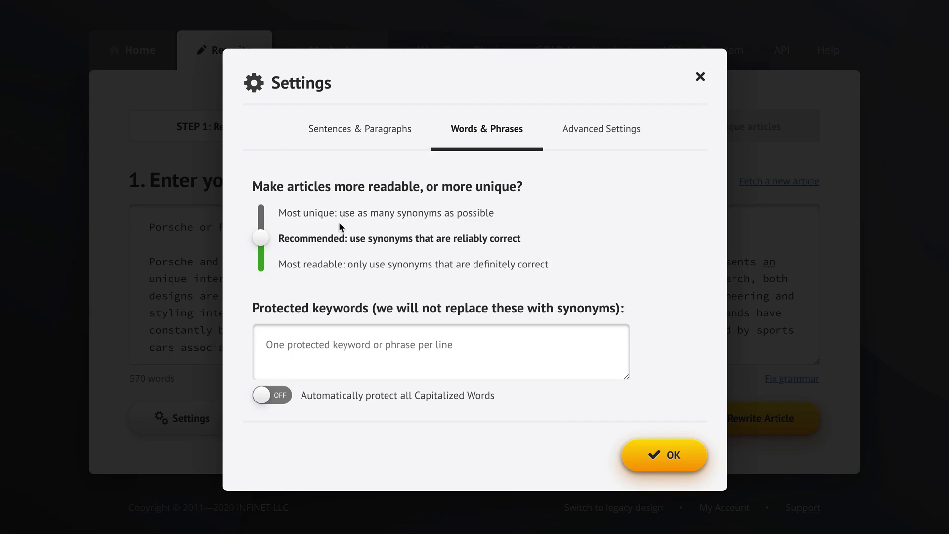
click(312, 268)
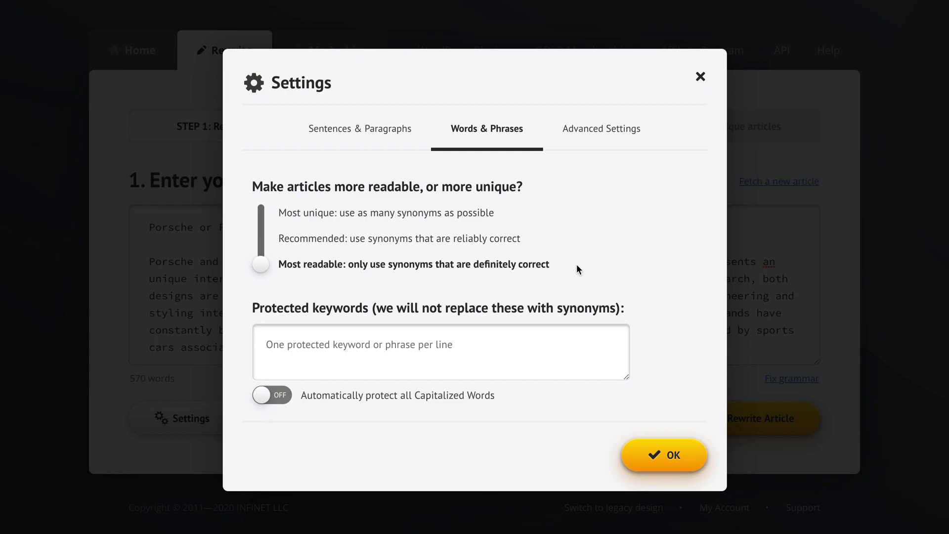
click(440, 244)
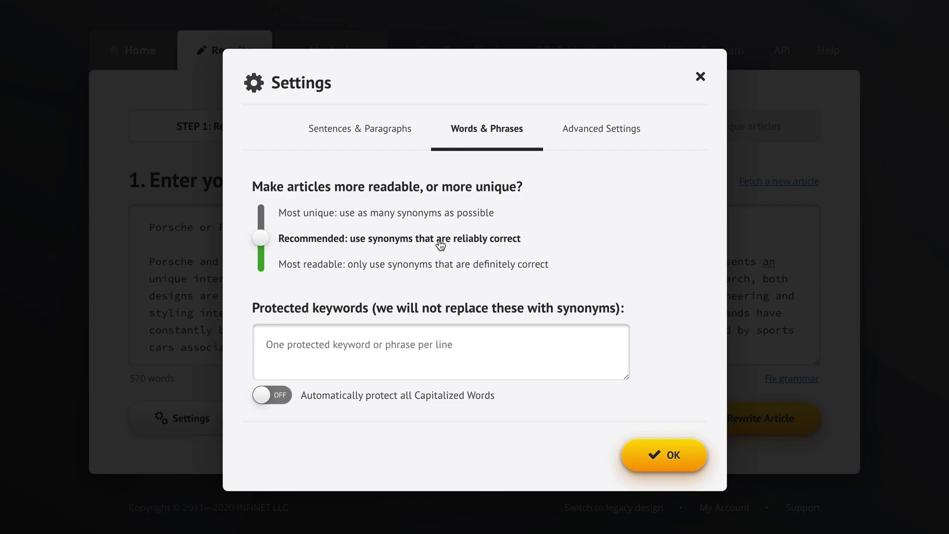
click(405, 273)
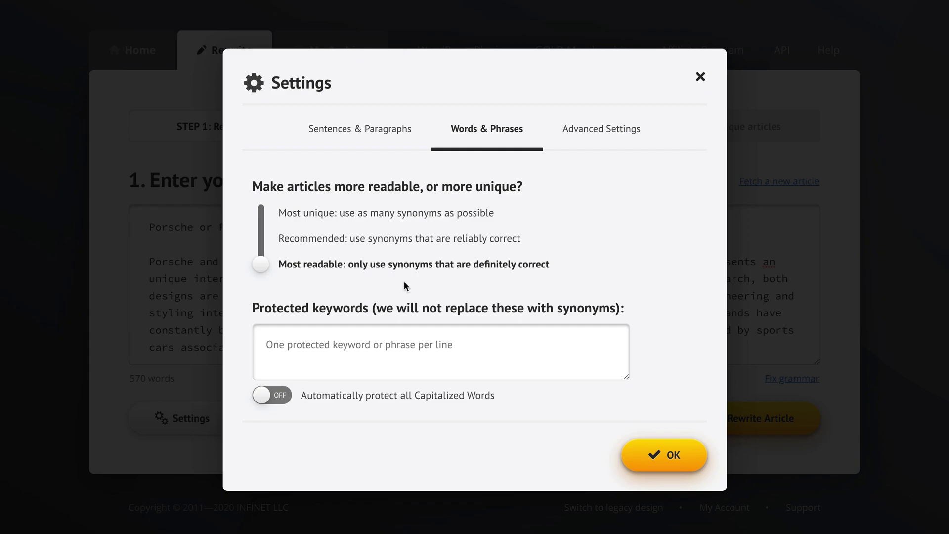
click(358, 404)
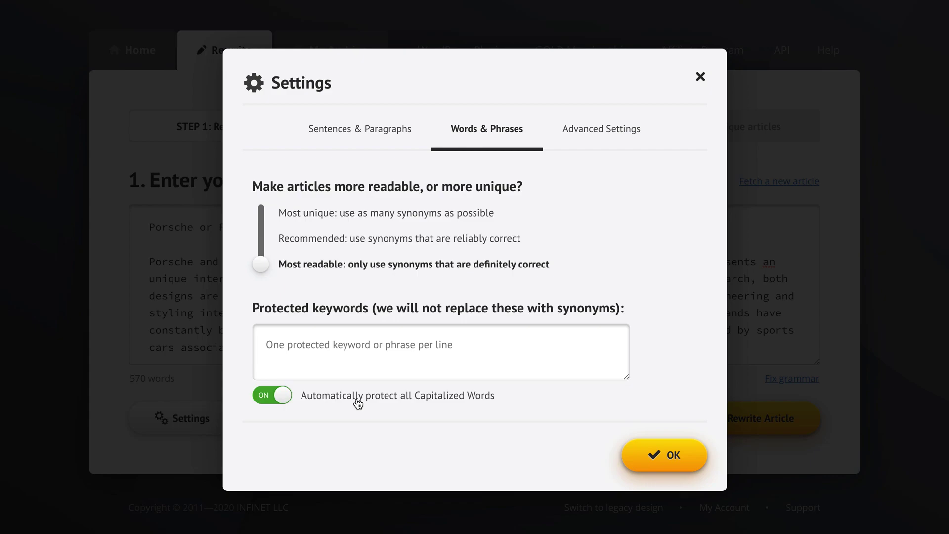
Enable automatic start of One Click Rewrite in Step 2, recheck all settings categories and apply the settings
click(601, 130)
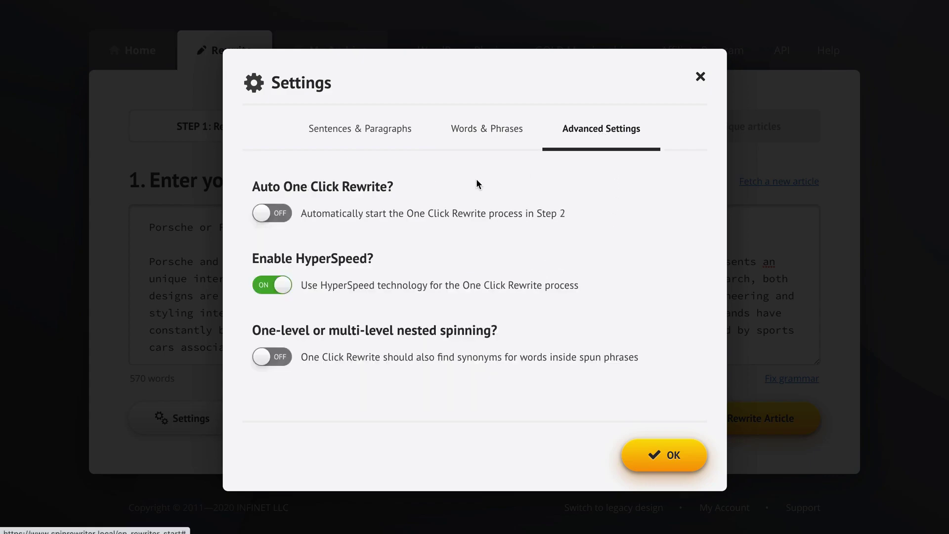
click(383, 218)
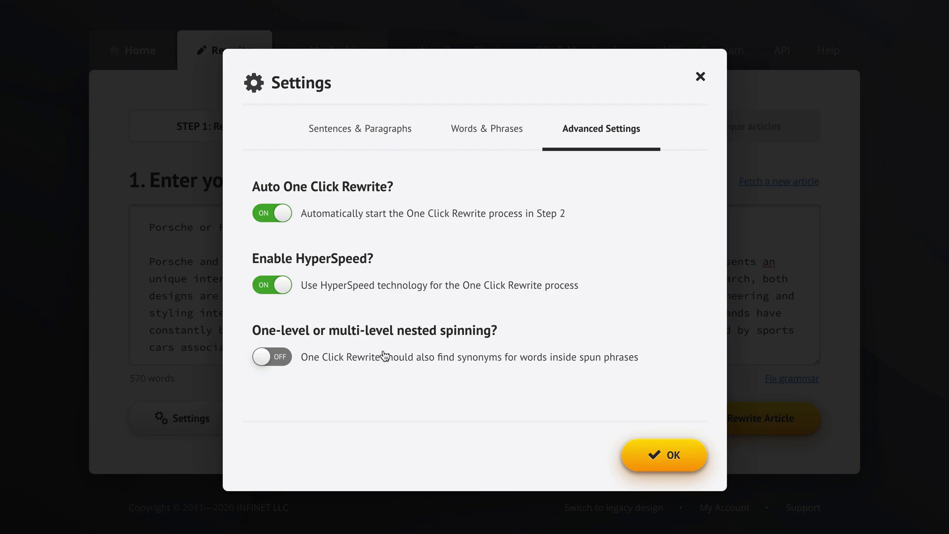
click(340, 124)
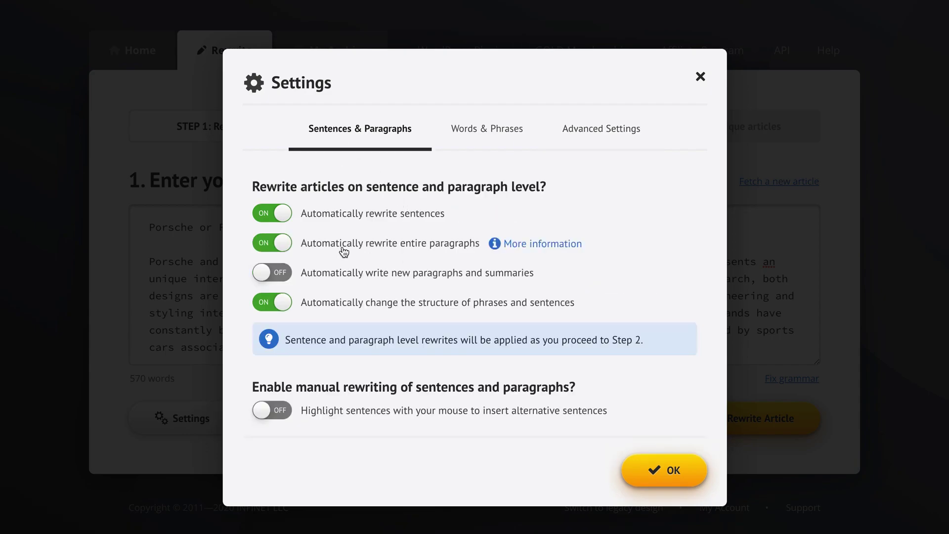
mouse_move(356, 310)
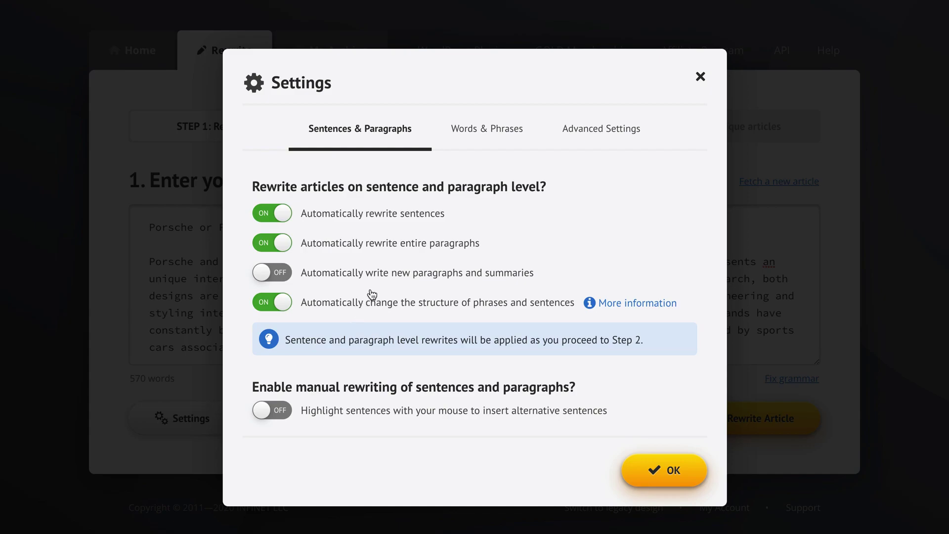
mouse_move(352, 277)
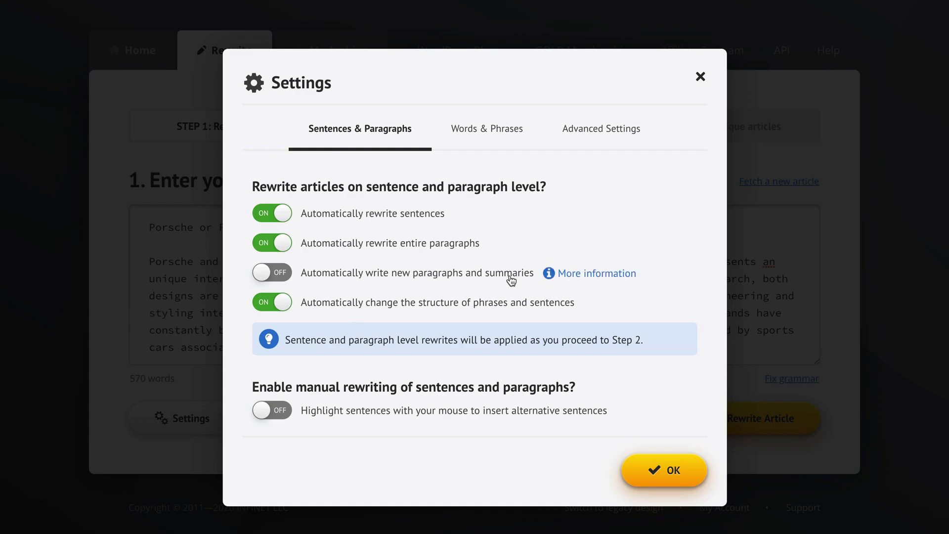
click(499, 135)
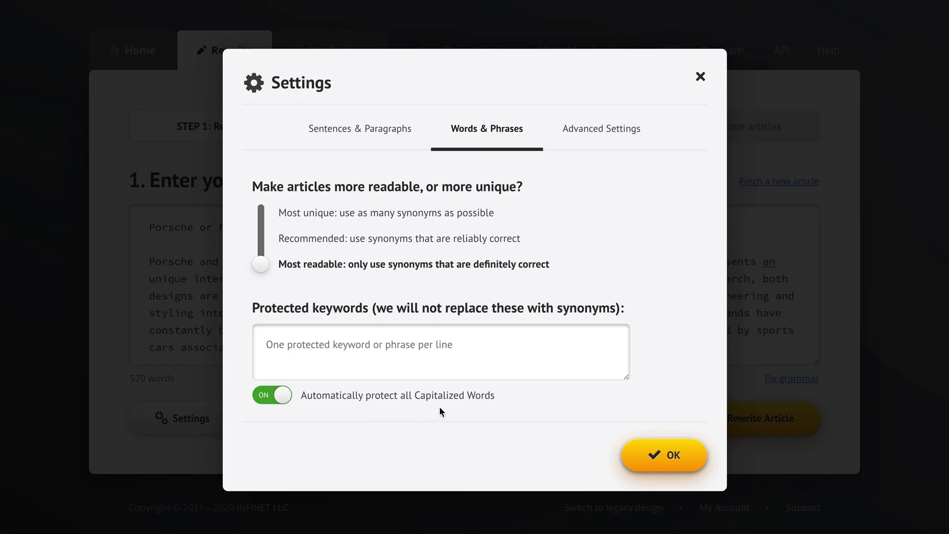
click(611, 130)
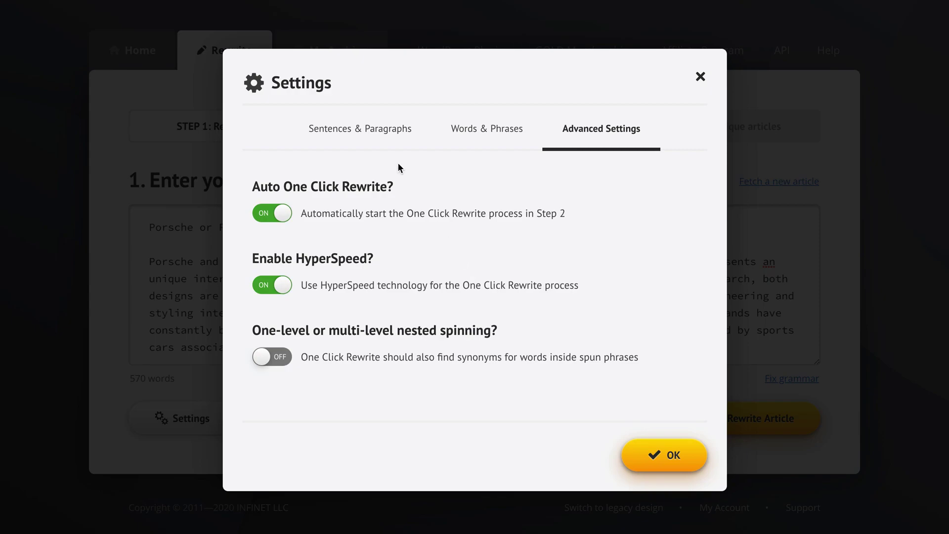
click(370, 132)
click(677, 476)
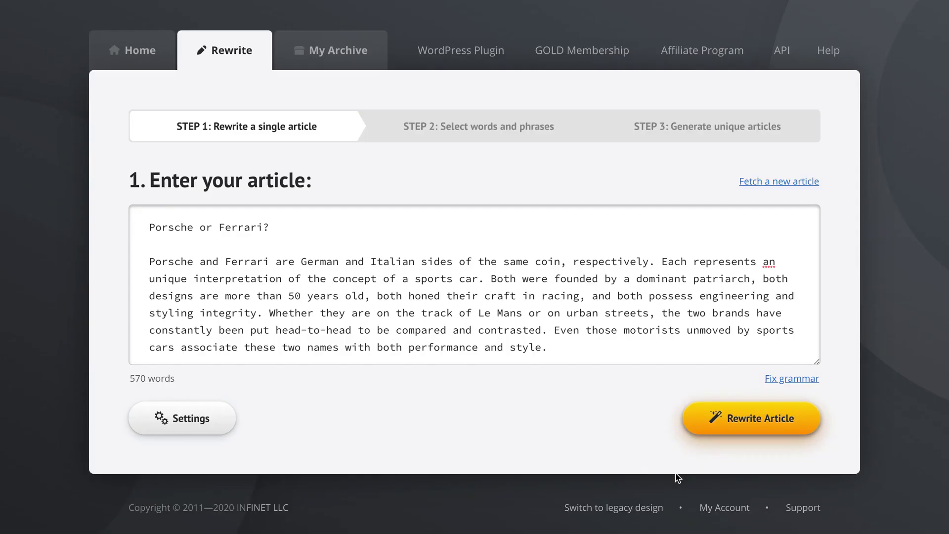
Rewrite the article and look through the generated spintax from beginning to end
click(750, 421)
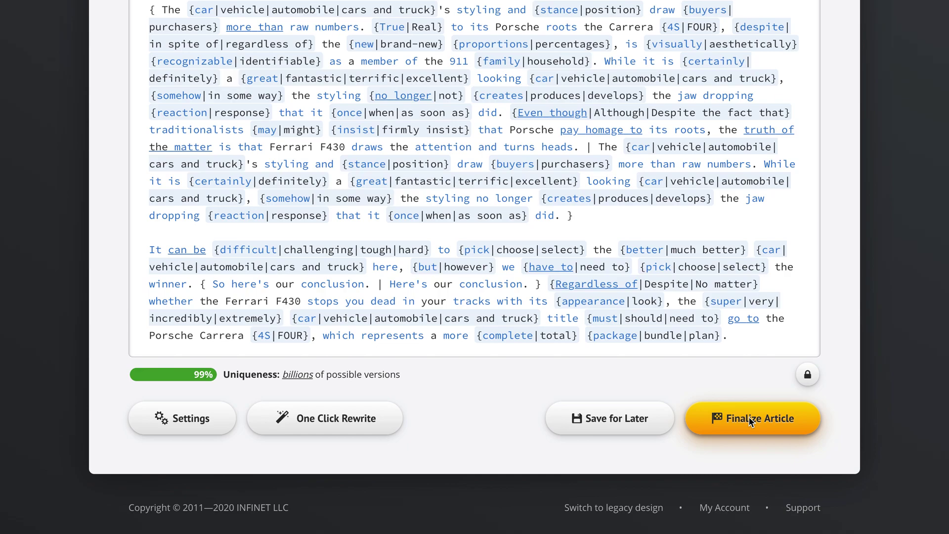
scroll(840, 190, up, 15)
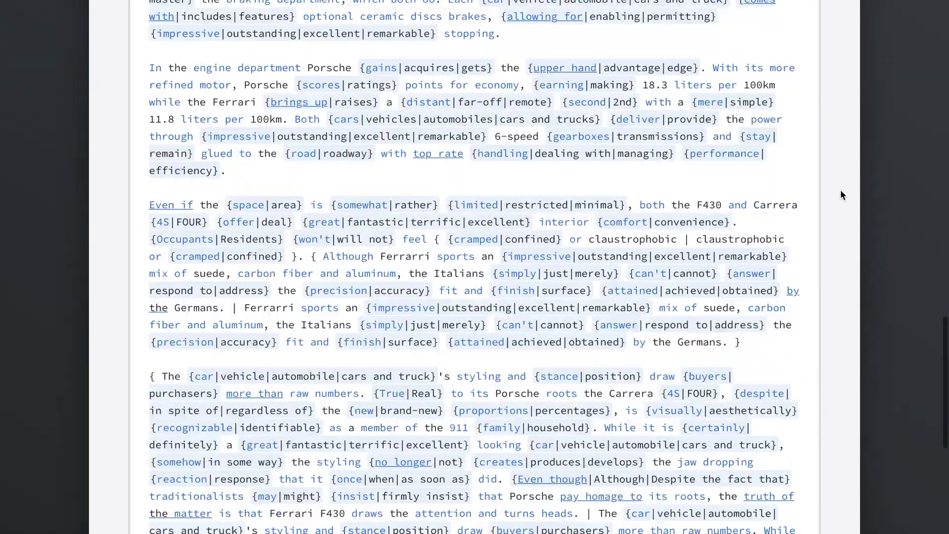
scroll(841, 190, up, 10)
scroll(841, 191, down, 3)
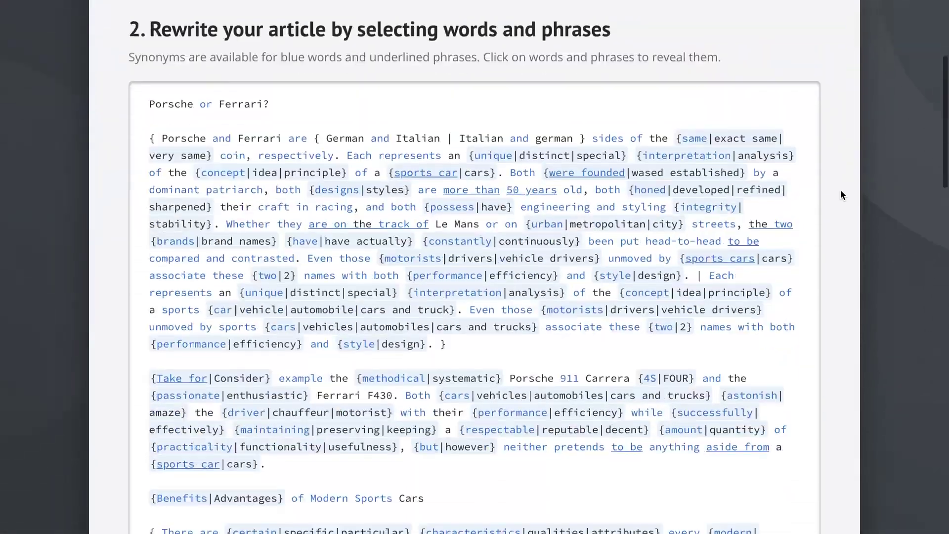
scroll(840, 194, down, 20)
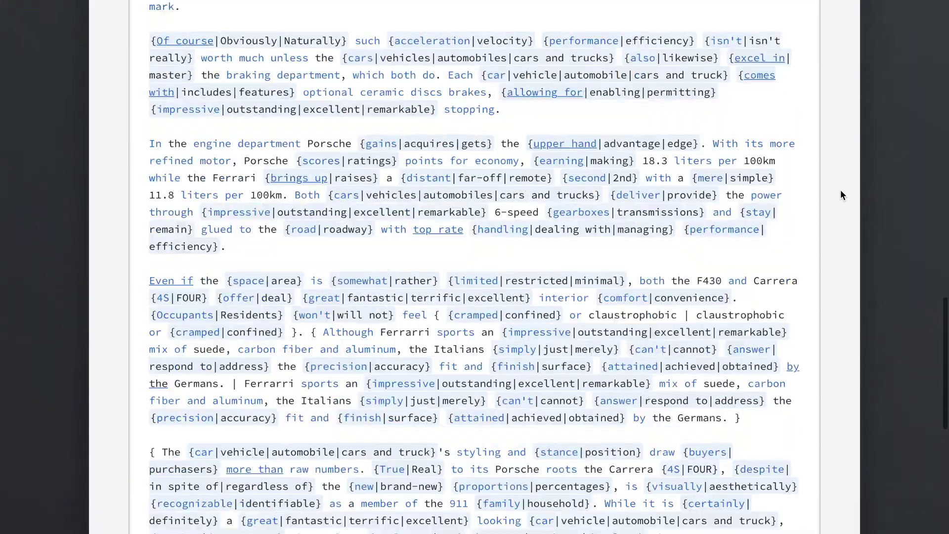
scroll(842, 192, down, 5)
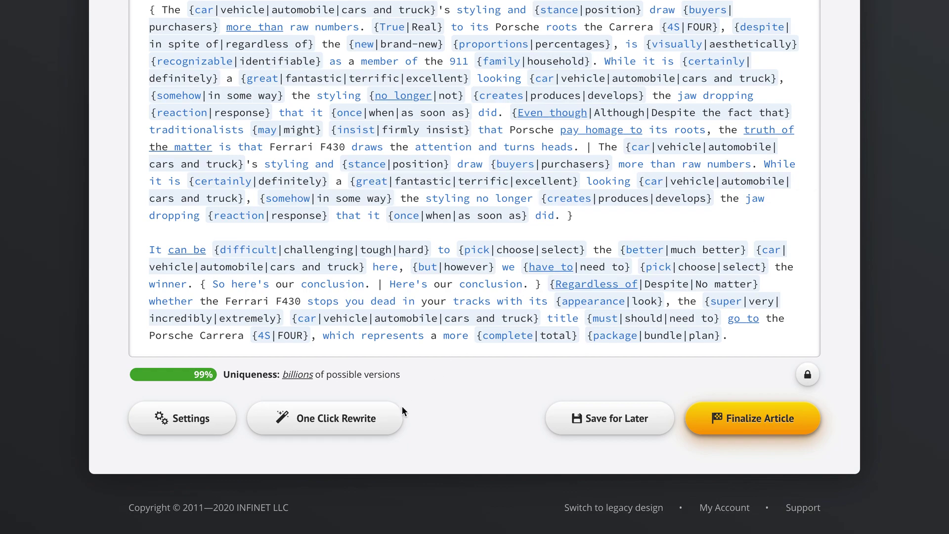
Review the word and phrase settings and the advanced settings available in Step 2, and close them
click(192, 418)
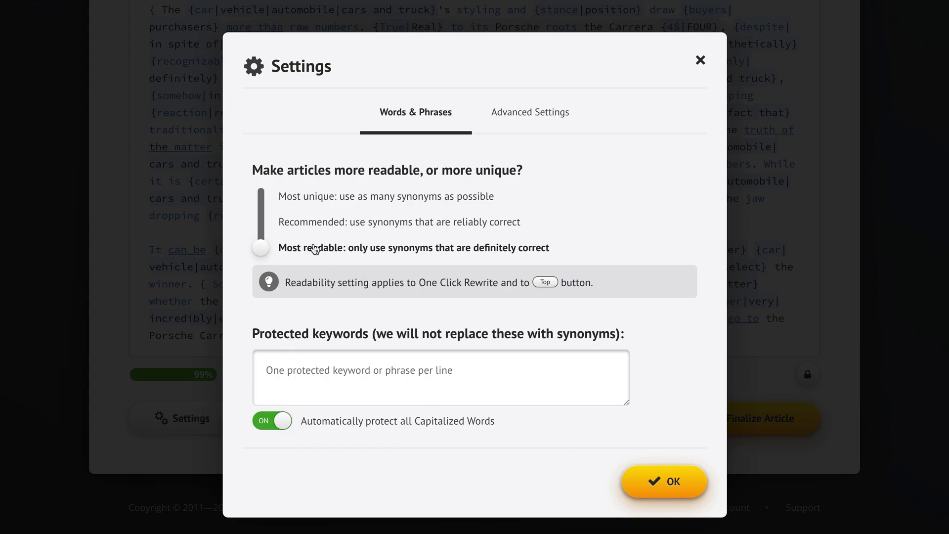
click(512, 122)
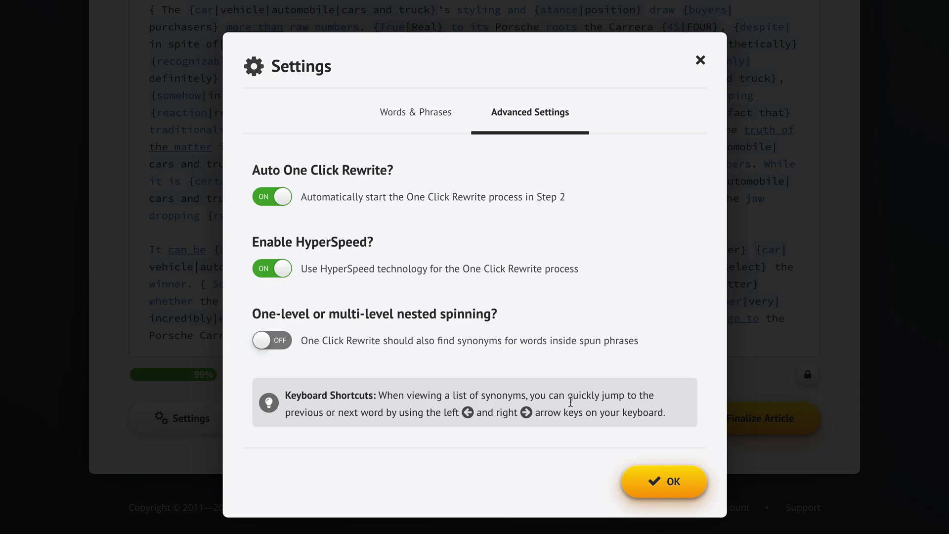
click(673, 486)
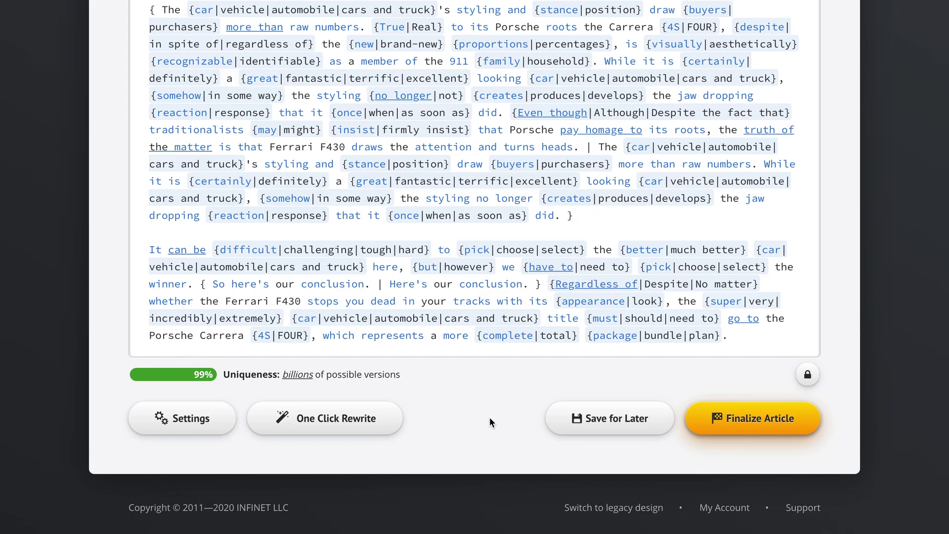
Look over the generated spintax once more, finalize the article and dismiss the success notice
scroll(844, 168, up, 15)
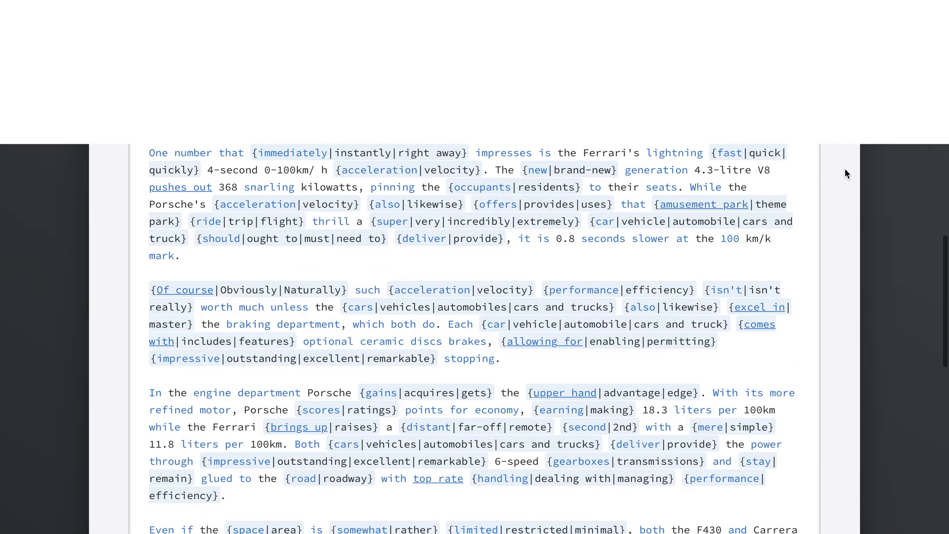
scroll(844, 168, up, 5)
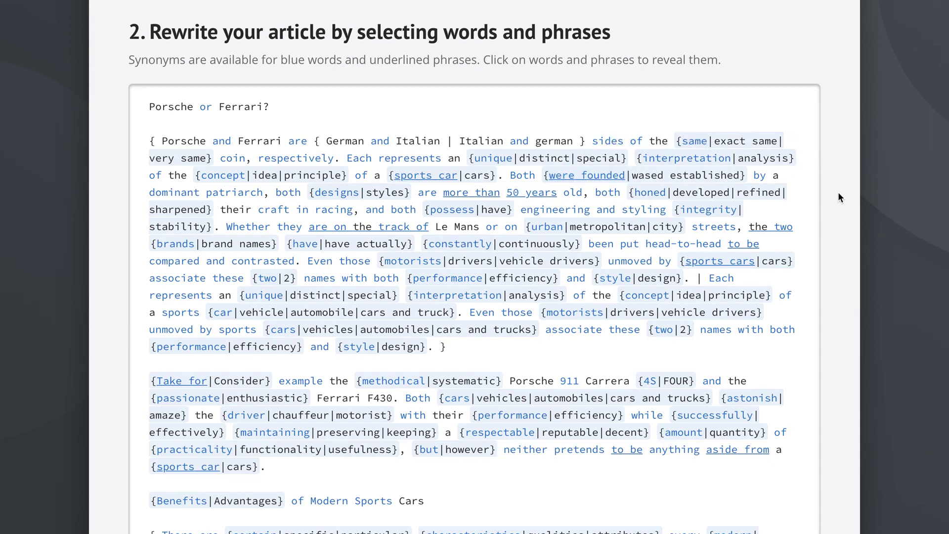
scroll(838, 194, down, 15)
scroll(839, 193, down, 10)
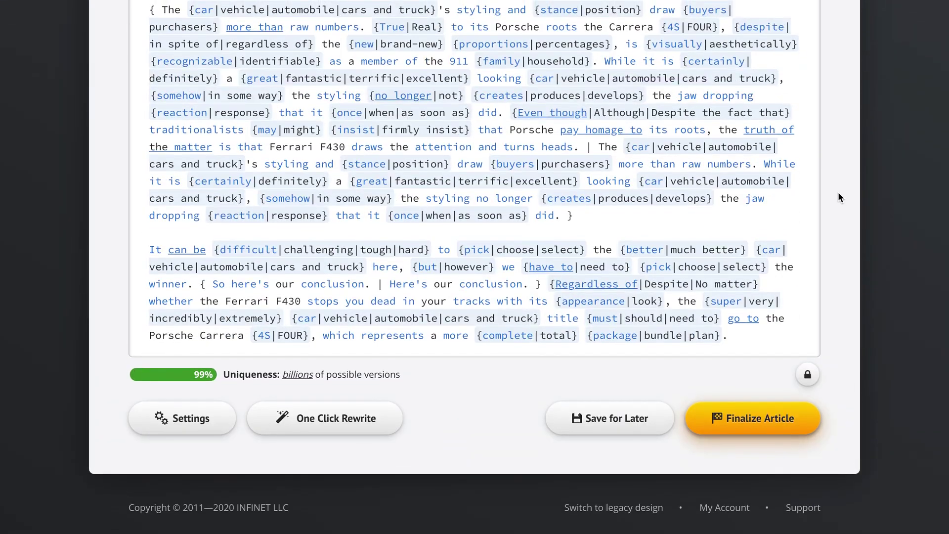
click(756, 424)
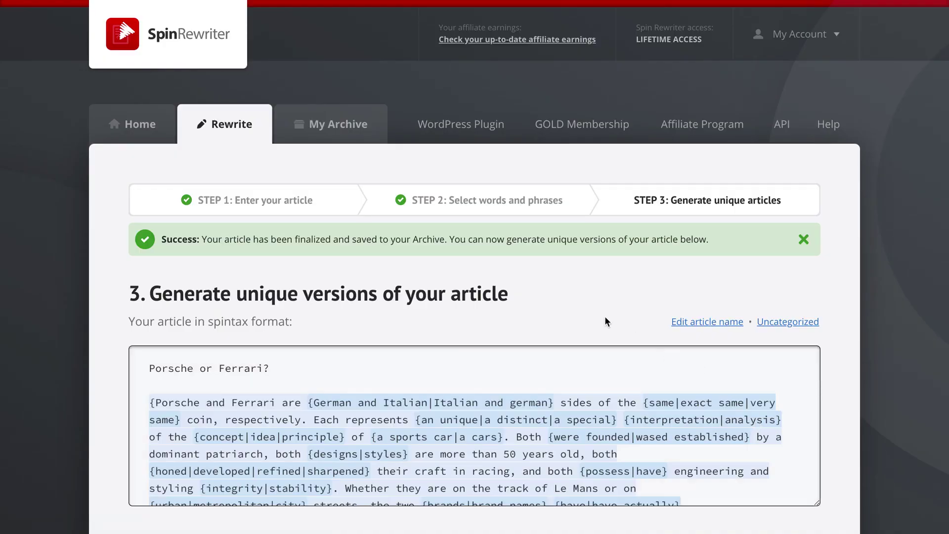
click(804, 241)
Generate a unique article from the finalized spintax and look through the opening paragraphs of the generated text
scroll(839, 300, down, 4)
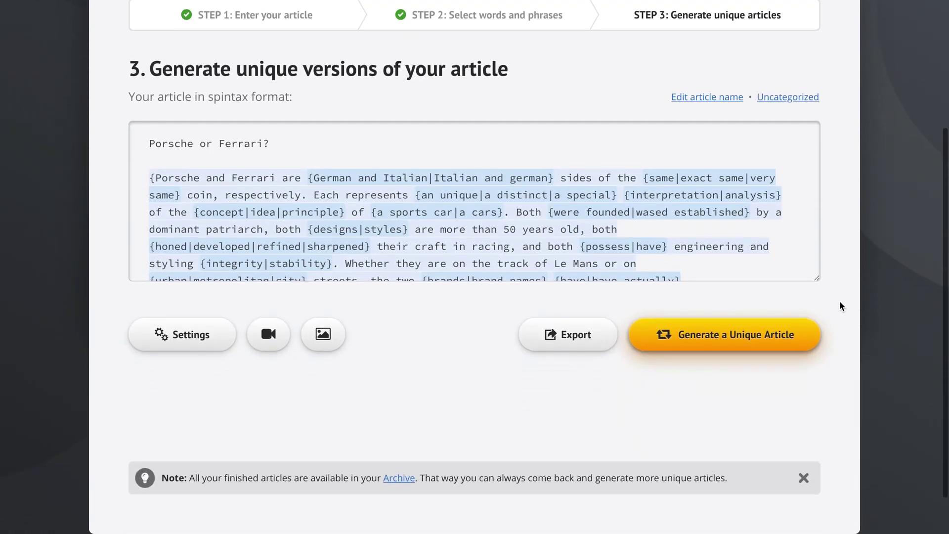
scroll(839, 301, down, 1)
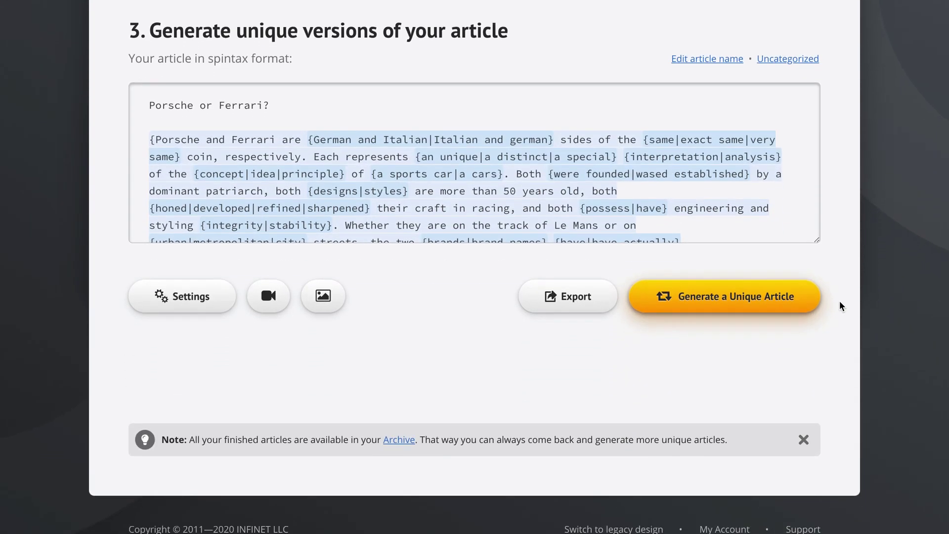
scroll(533, 199, down, 10)
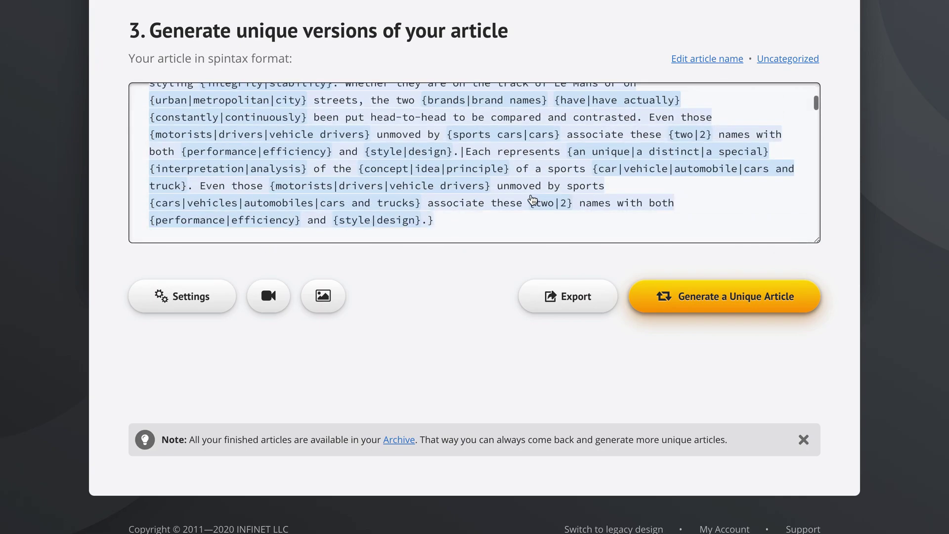
scroll(533, 200, up, 10)
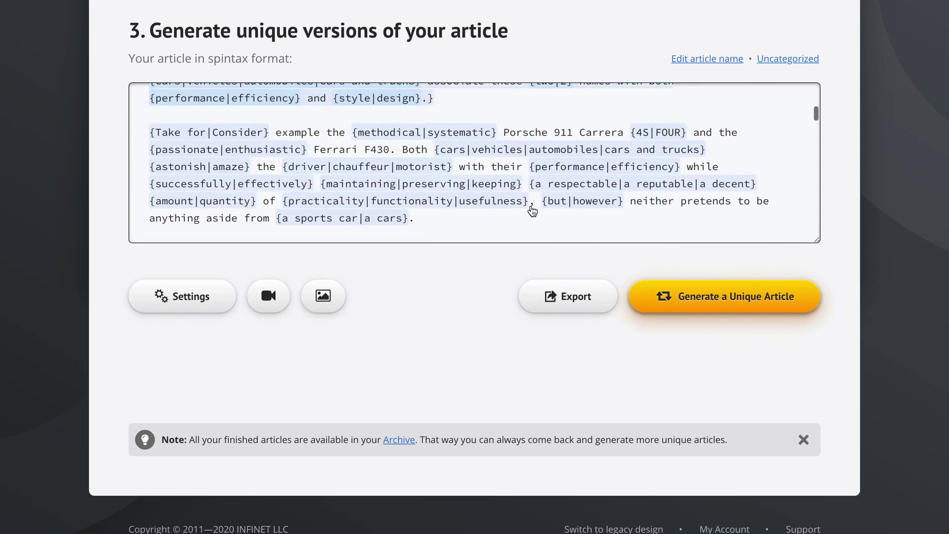
click(746, 306)
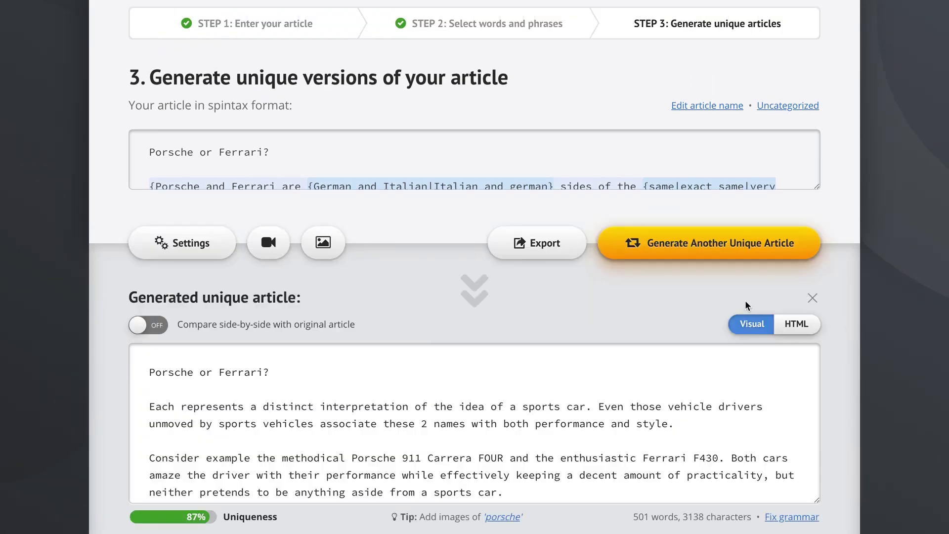
scroll(848, 346, down, 2)
scroll(618, 361, down, 15)
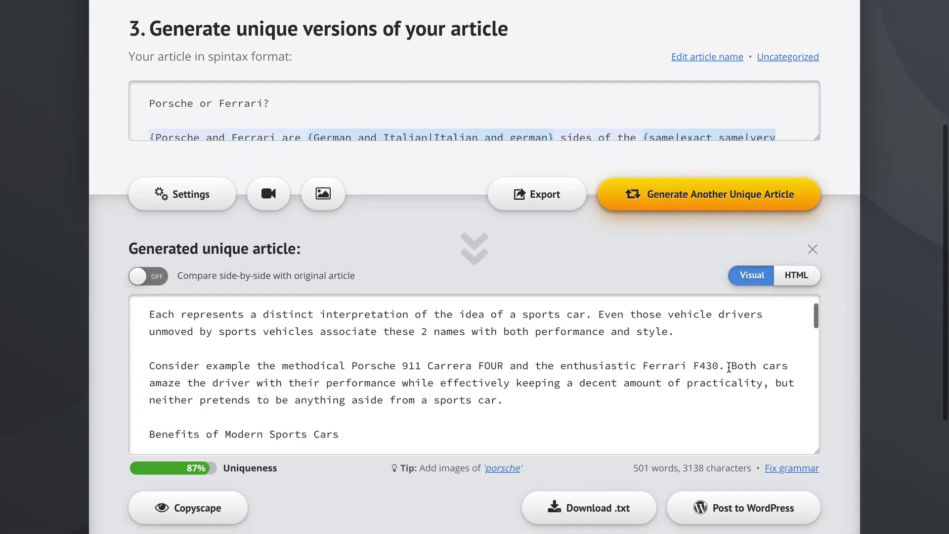
scroll(729, 367, up, 15)
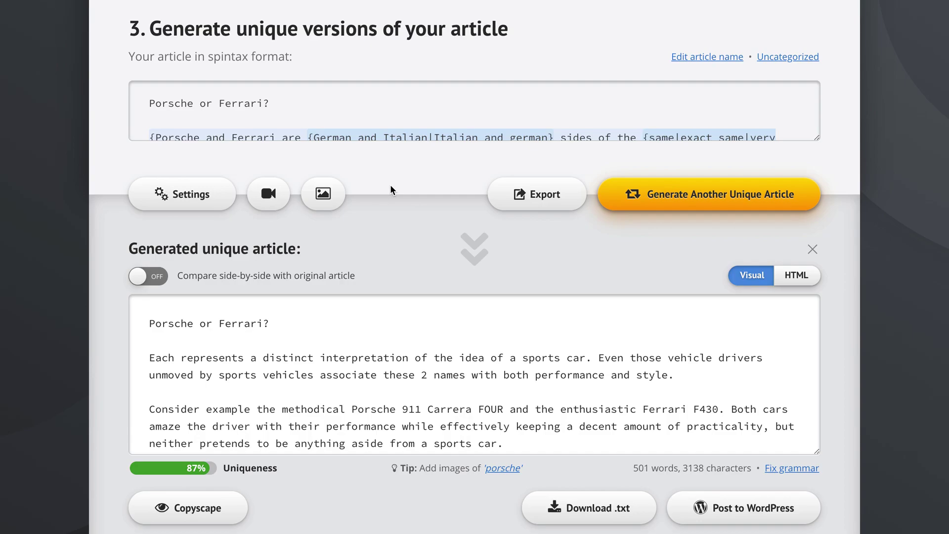
Enable never using original words when synonyms are available and enriching articles with headings and bullet points, then apply and recheck the settings
click(184, 198)
mouse_move(374, 199)
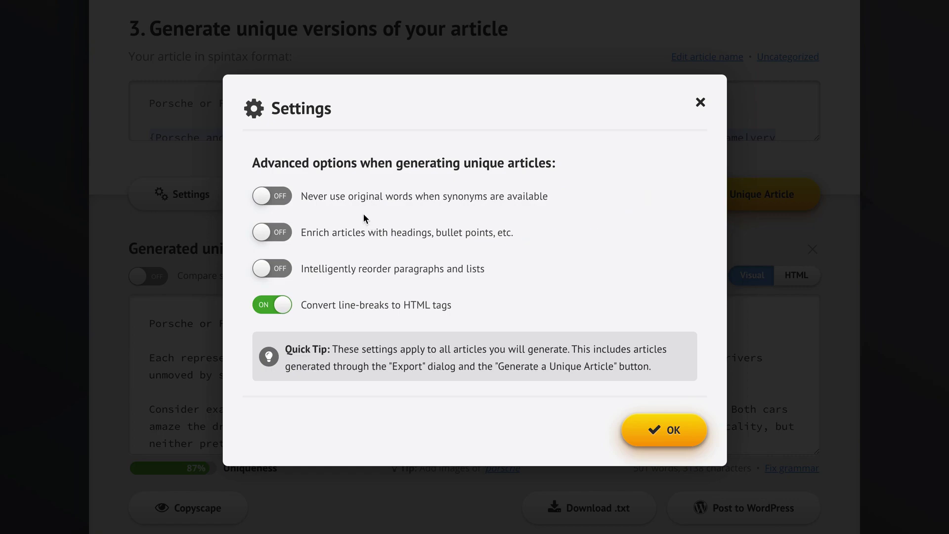
mouse_move(328, 210)
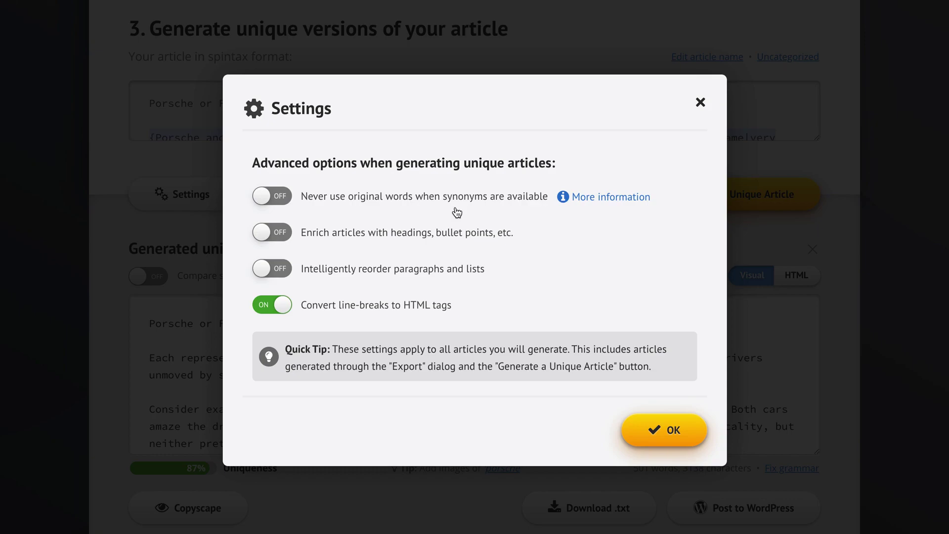
click(390, 202)
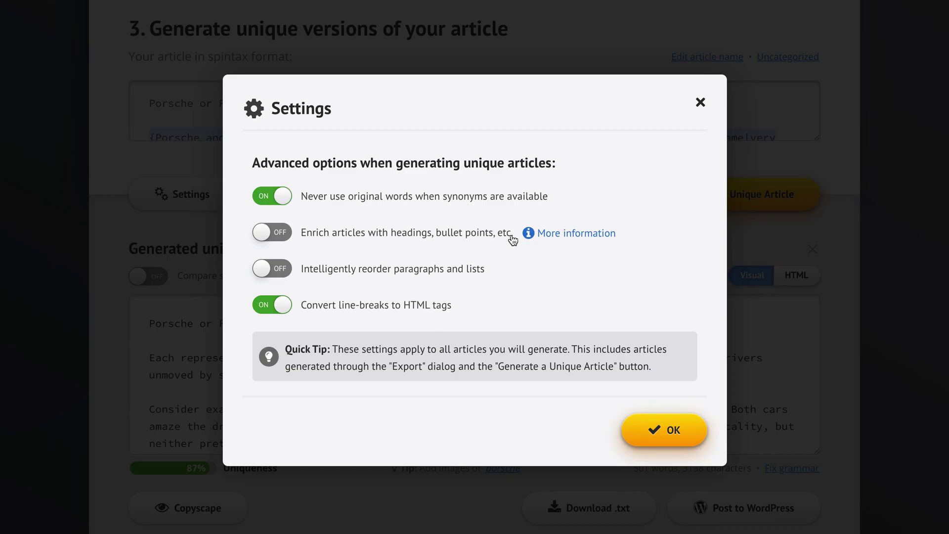
click(455, 240)
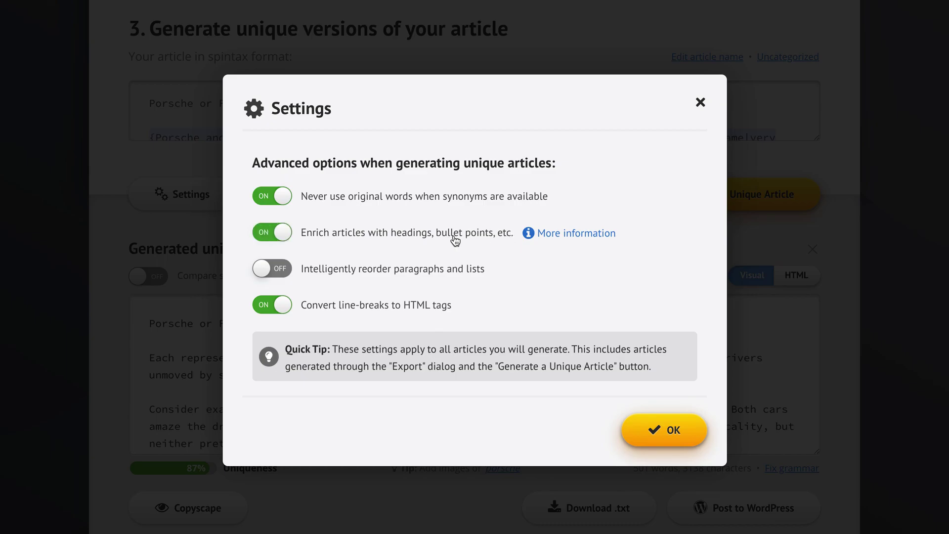
click(668, 437)
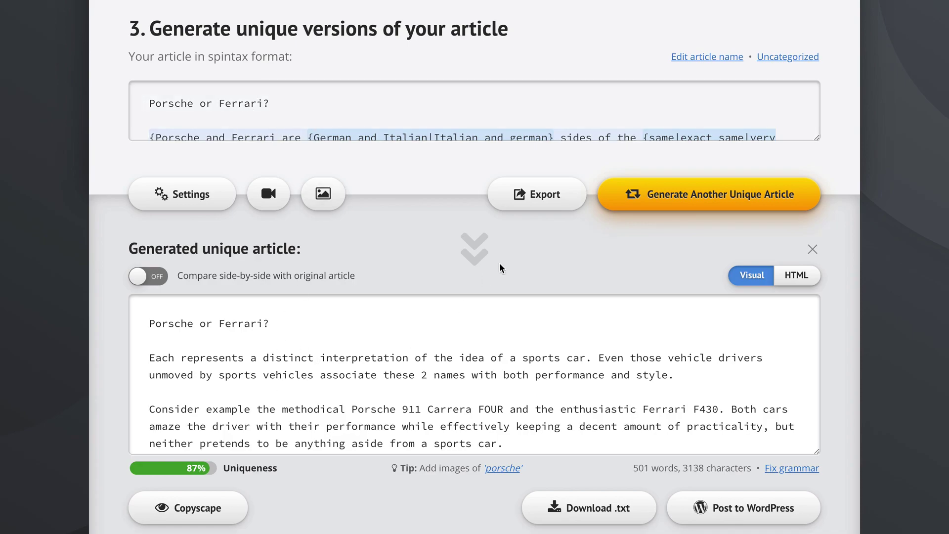
click(189, 198)
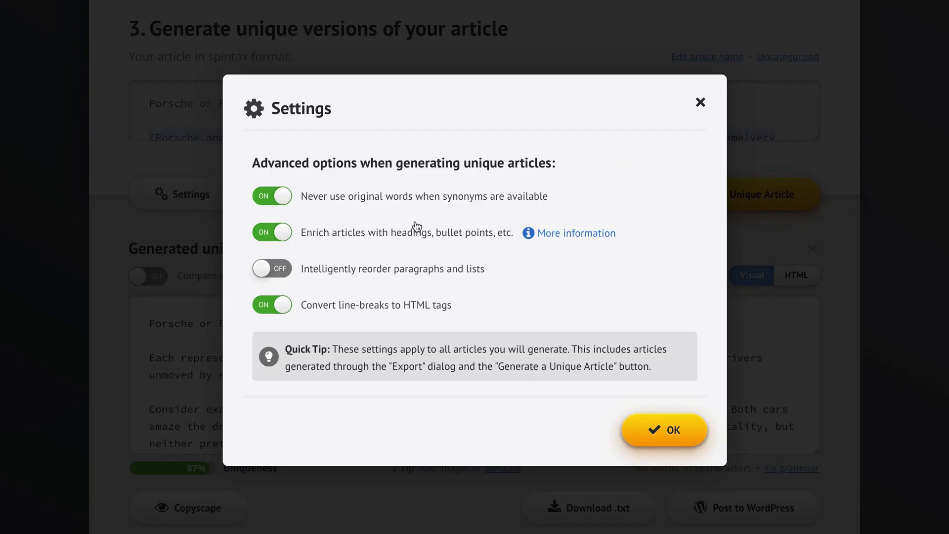
click(664, 430)
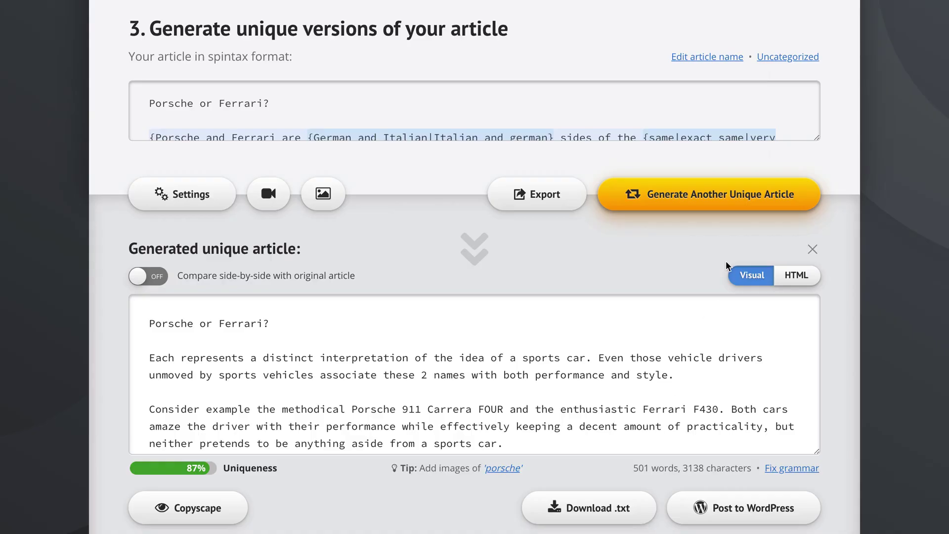
Generate another unique article with the changed settings and examine the formatting of its title and section headings
click(708, 203)
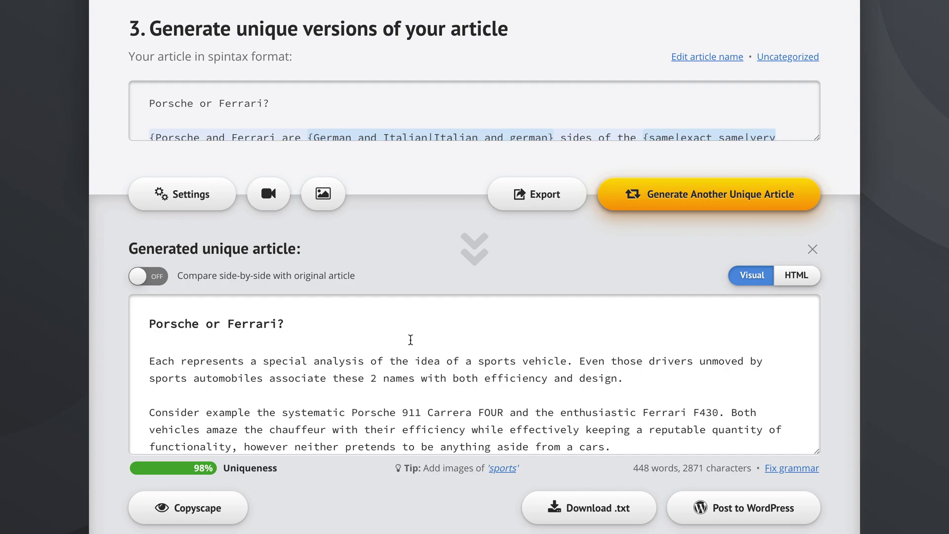
scroll(411, 339, down, 1)
scroll(410, 339, down, 2)
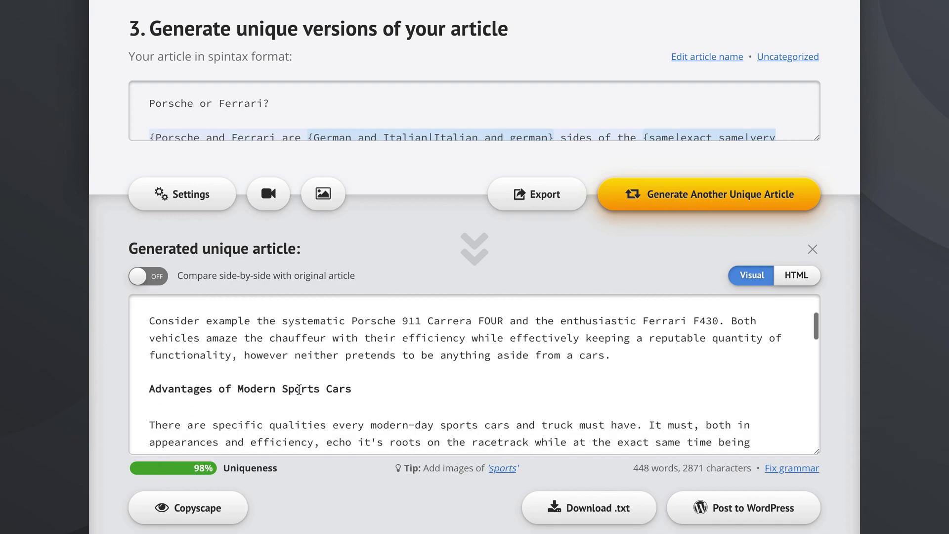
scroll(382, 368, down, 3)
scroll(382, 366, up, 2)
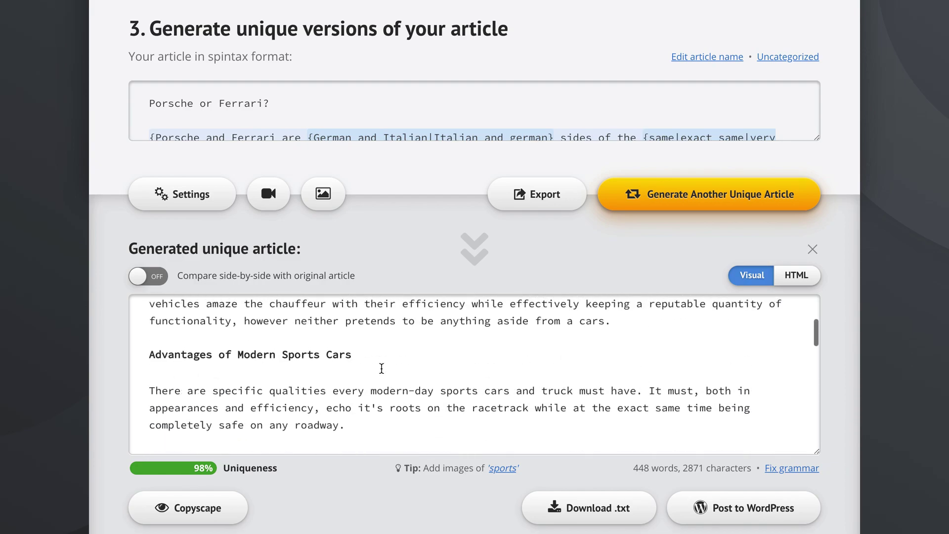
scroll(343, 348, up, 3)
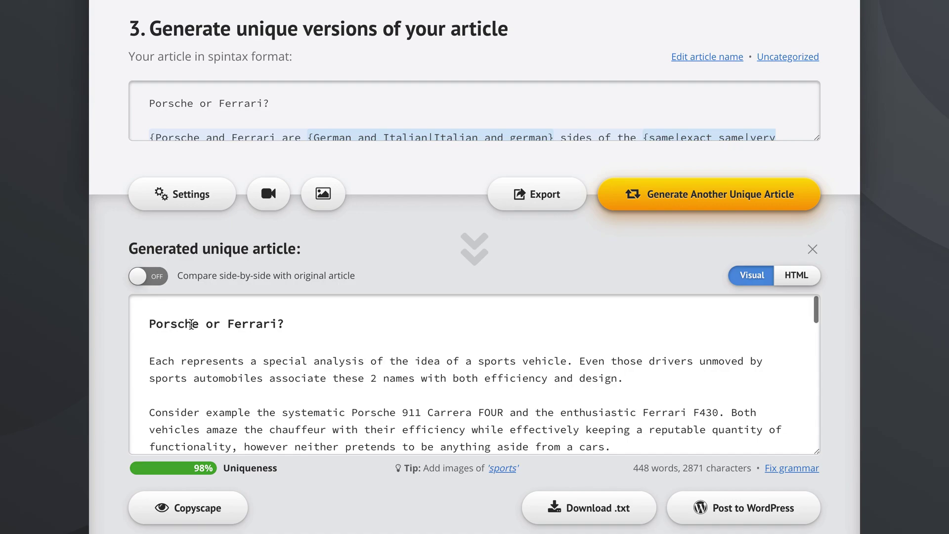
scroll(317, 334, down, 2)
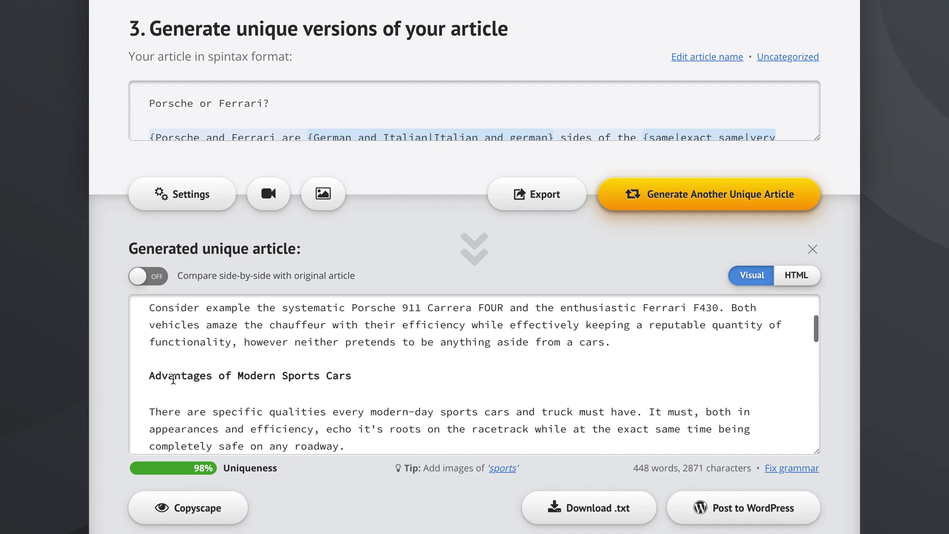
scroll(347, 375, down, 1)
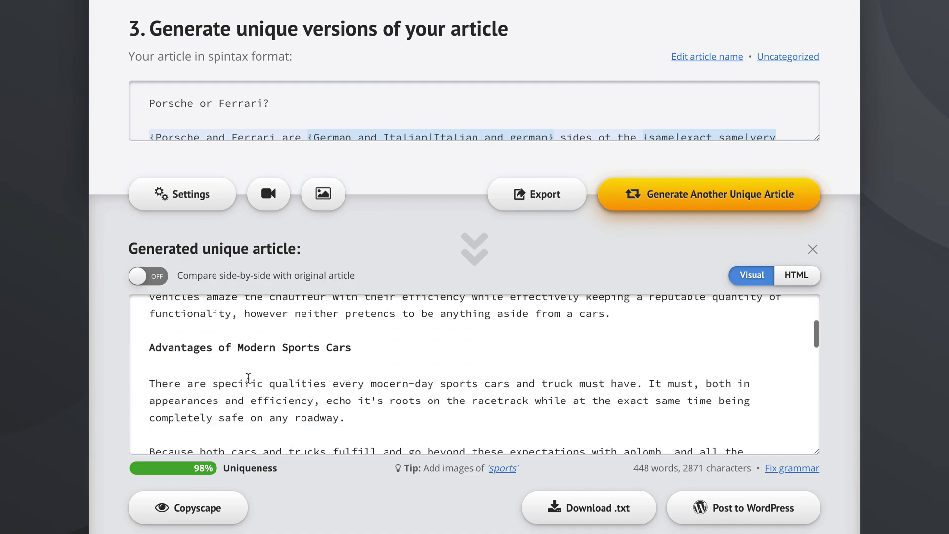
scroll(475, 369, up, 3)
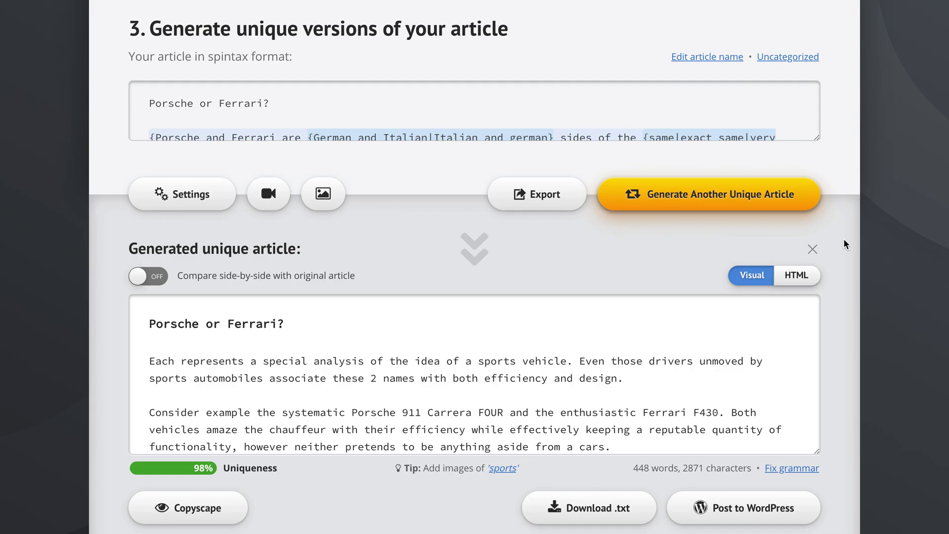
Review the advanced options for generating unique articles and close them without changes
scroll(843, 239, down, 2)
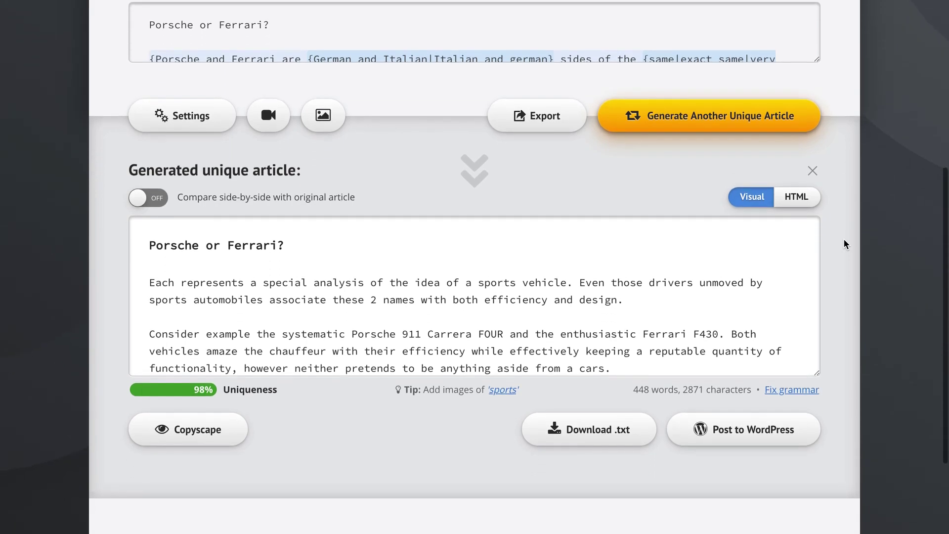
click(163, 104)
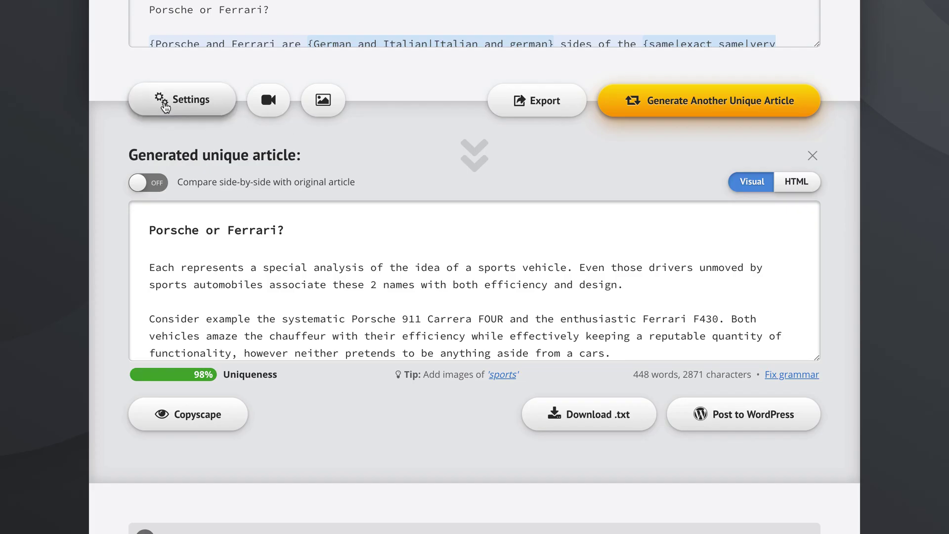
mouse_move(339, 198)
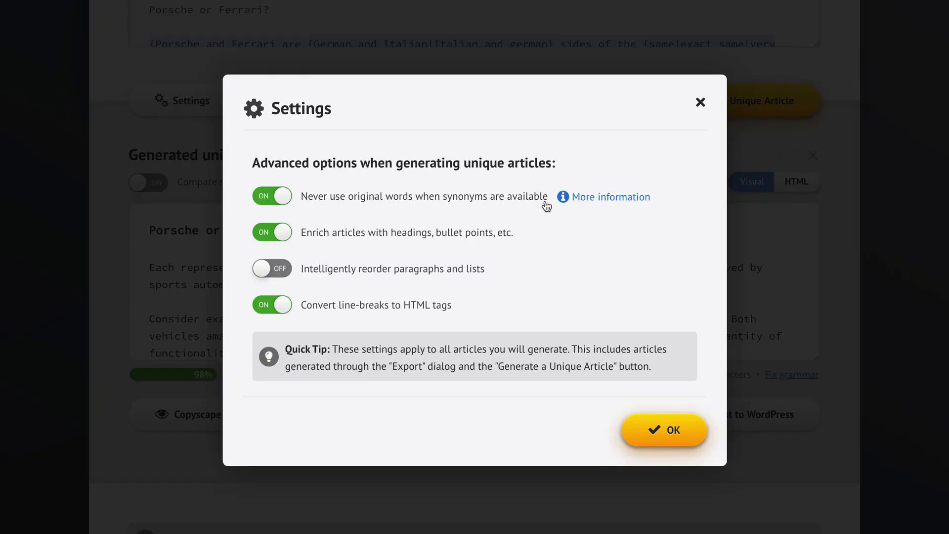
click(676, 435)
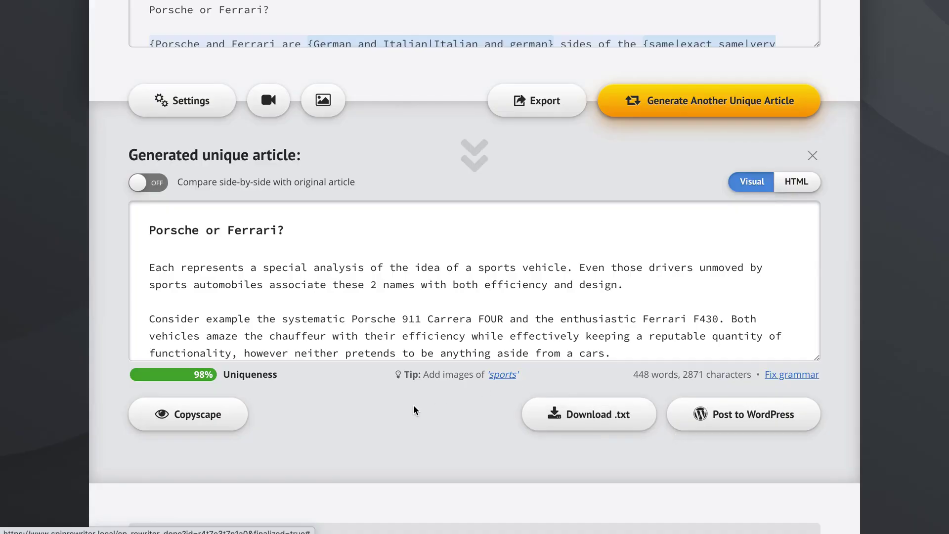
Fetch "porsche" images and select the "automobile, cayman, coupe", "auto, car, porsche targa" and "porsche, road, retro" results
click(322, 103)
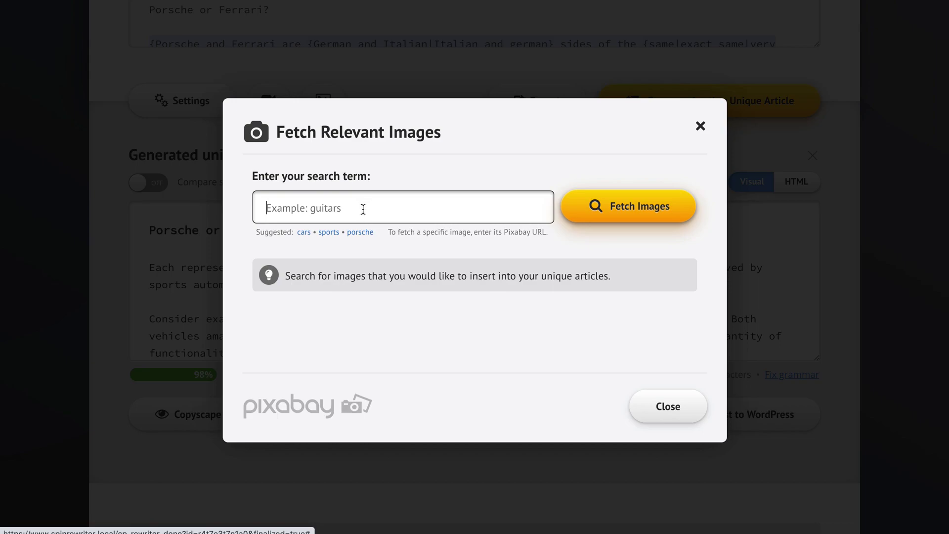
click(356, 233)
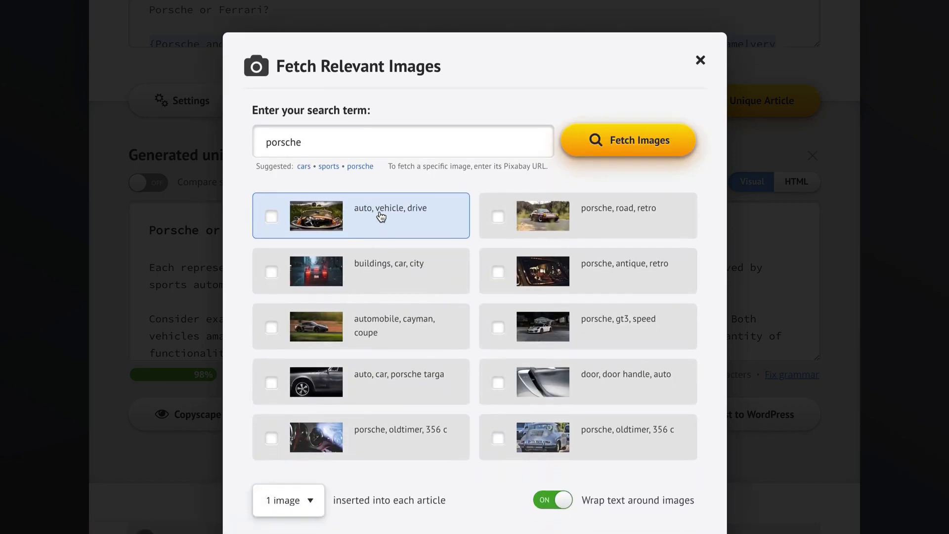
click(381, 336)
click(416, 388)
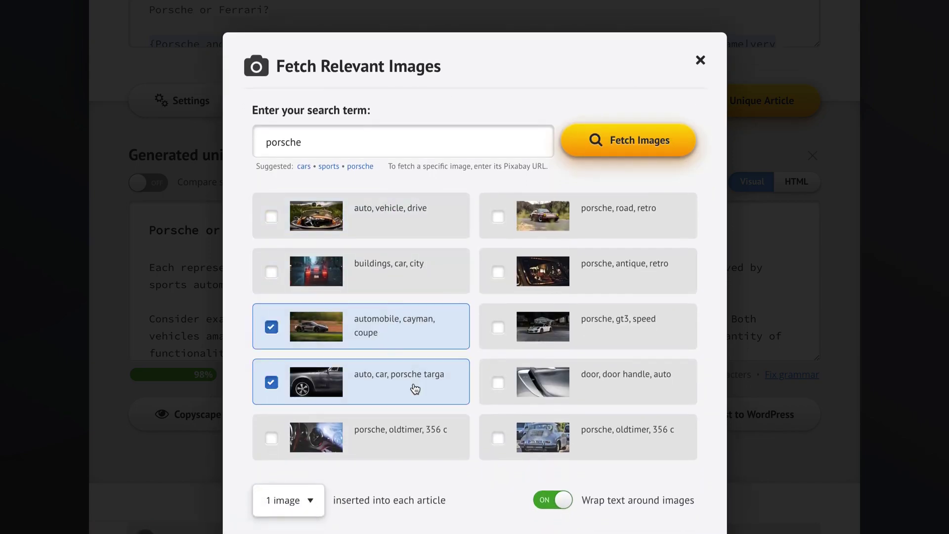
click(598, 204)
Set the number of images inserted into each article to 3 images
click(296, 502)
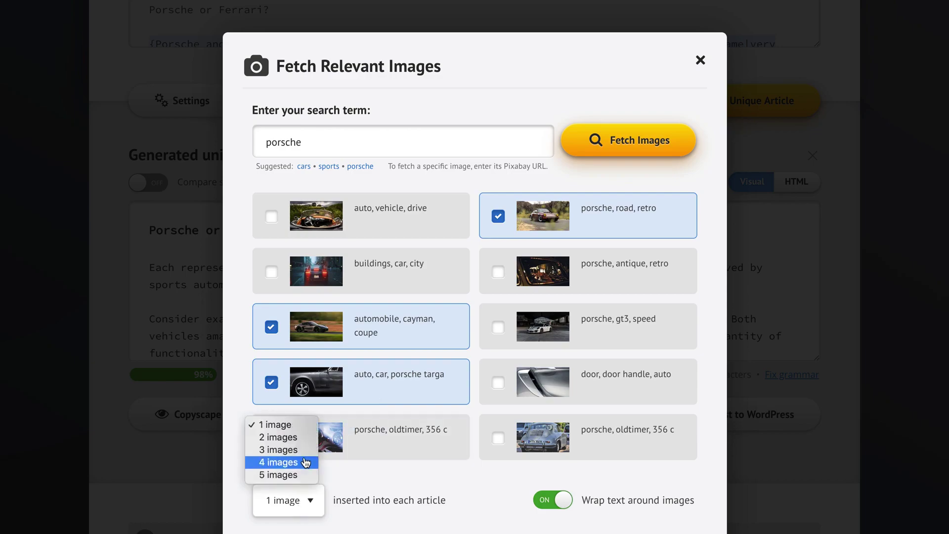
click(279, 436)
scroll(716, 369, down, 3)
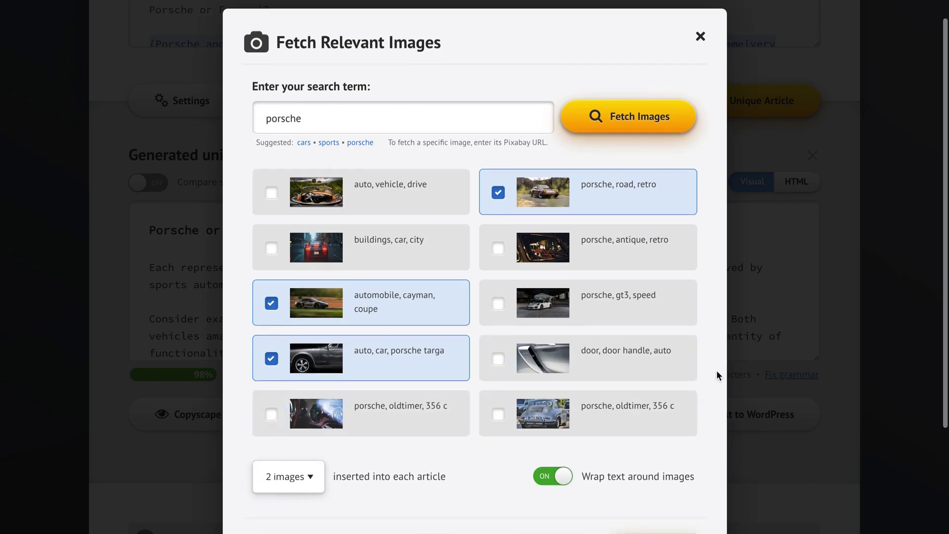
click(307, 329)
click(282, 341)
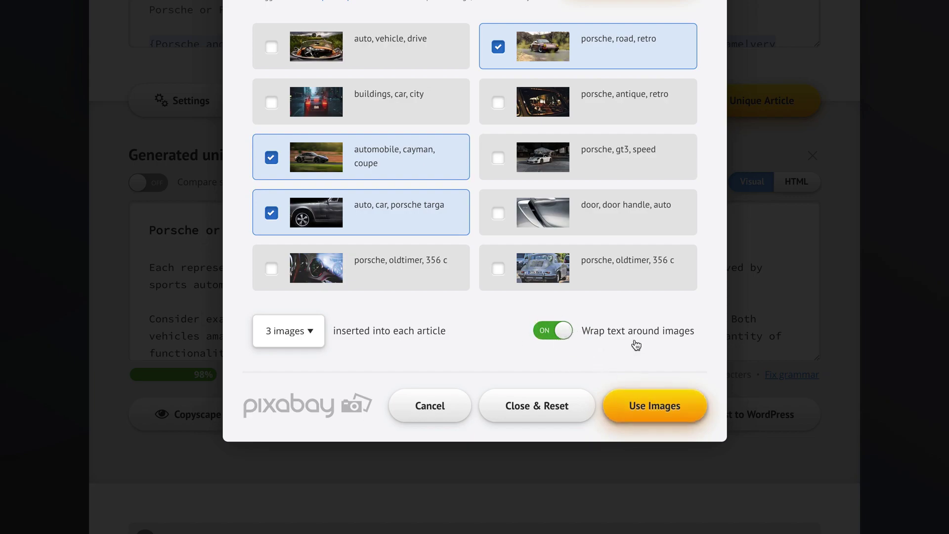
Apply the three selected Porsche images to the generated article and check how they are placed in the text
click(643, 408)
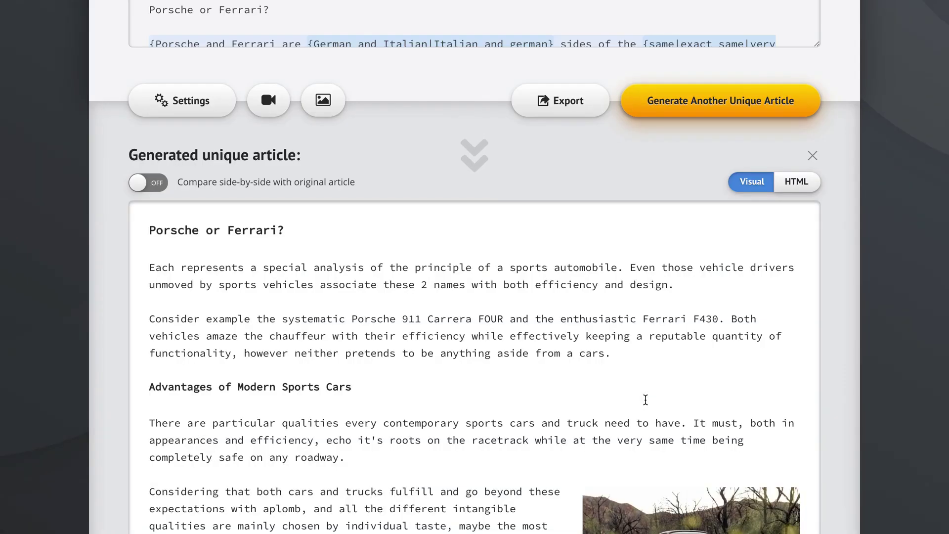
scroll(860, 287, down, 4)
scroll(860, 286, up, 3)
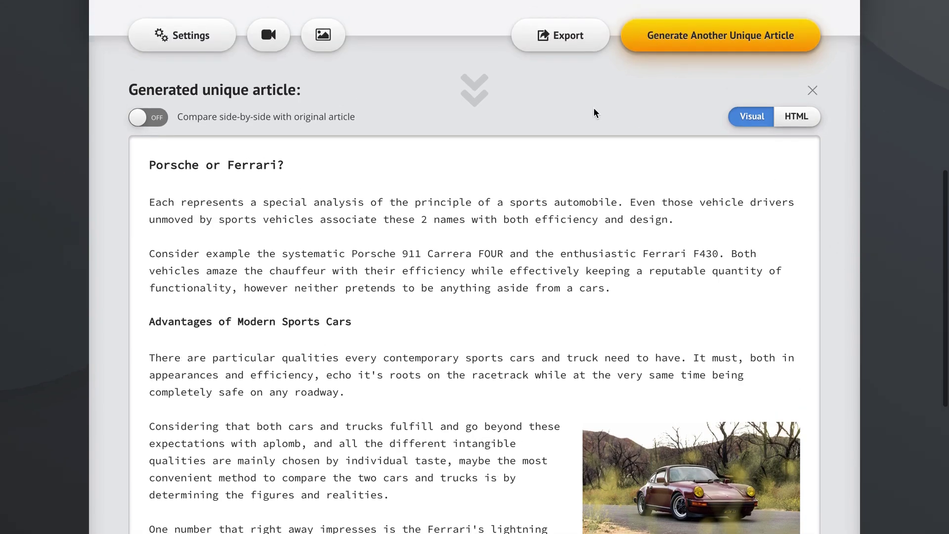
Compare the generated article side by side with the original, examining the rewritten wording, highlighted matching phrases, image placement and uniqueness score
click(256, 122)
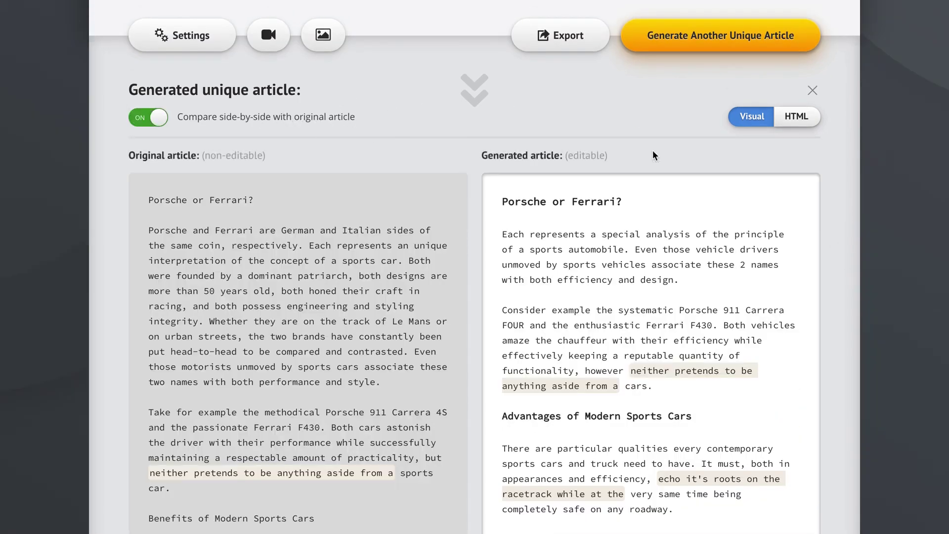
scroll(841, 281, down, 3)
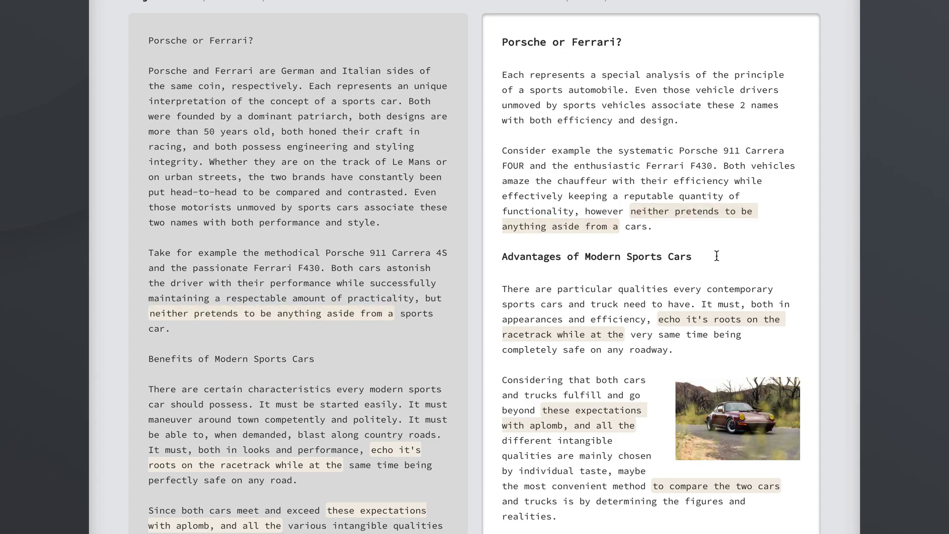
scroll(719, 420, down, 8)
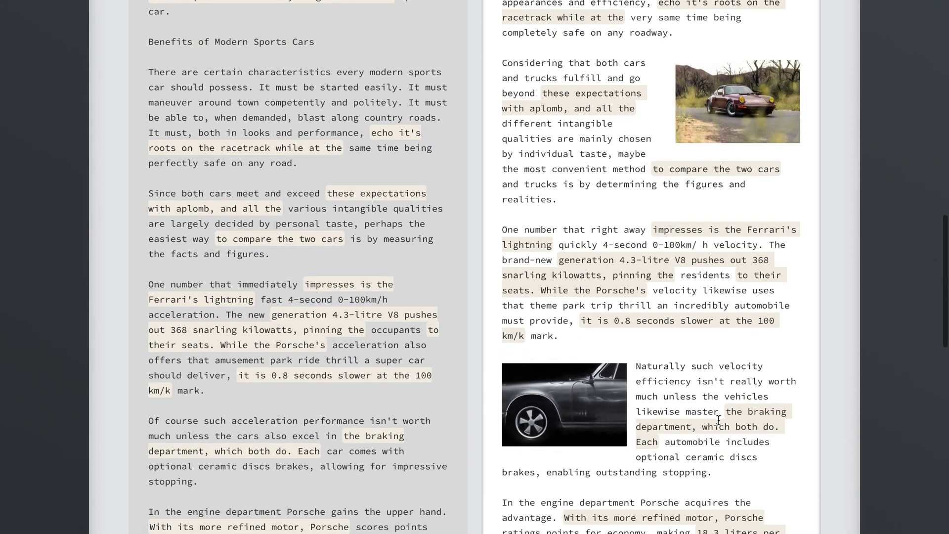
scroll(726, 322, down, 8)
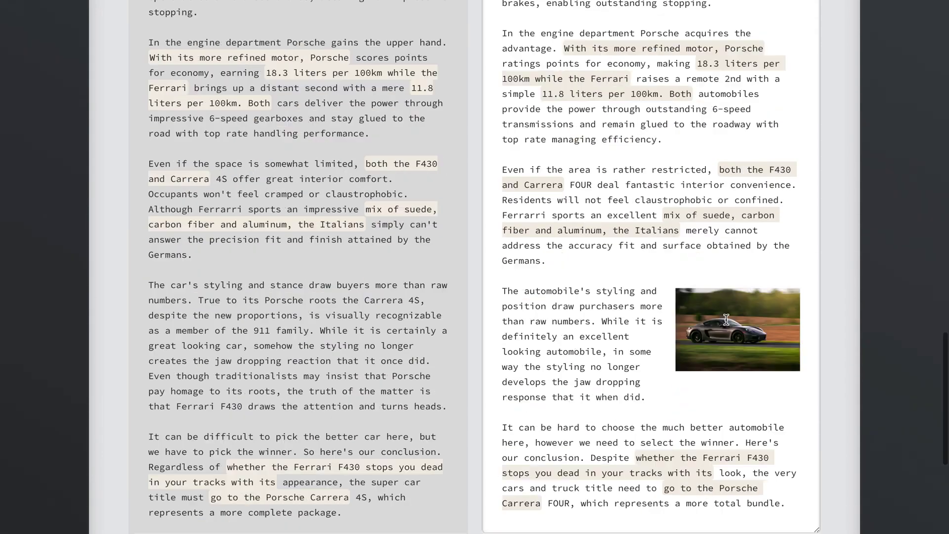
scroll(712, 249, up, 20)
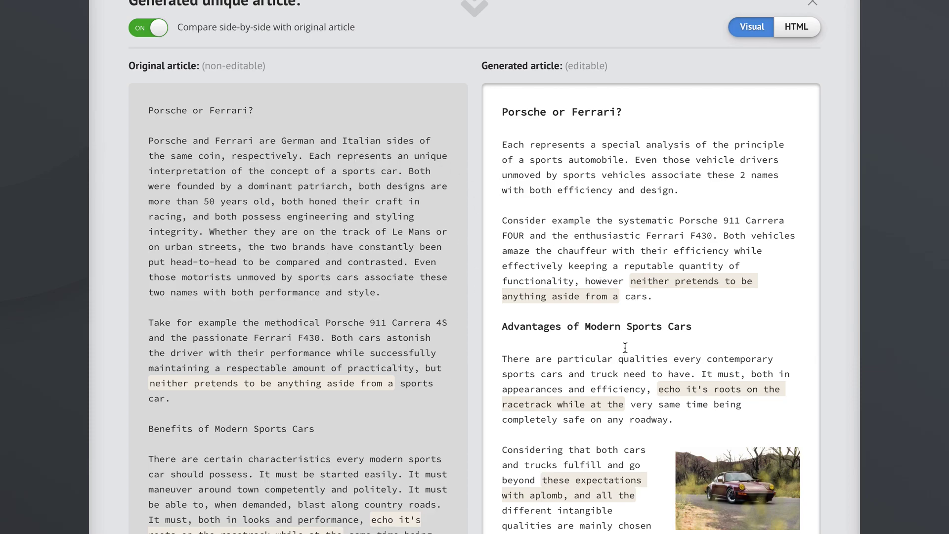
scroll(457, 319, down, 12)
scroll(473, 363, down, 10)
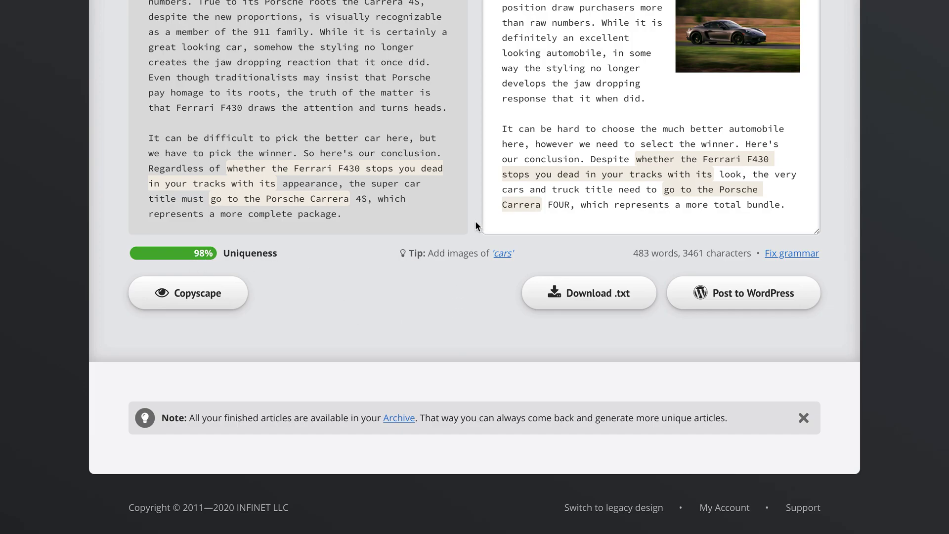
scroll(475, 222, up, 20)
scroll(475, 226, up, 5)
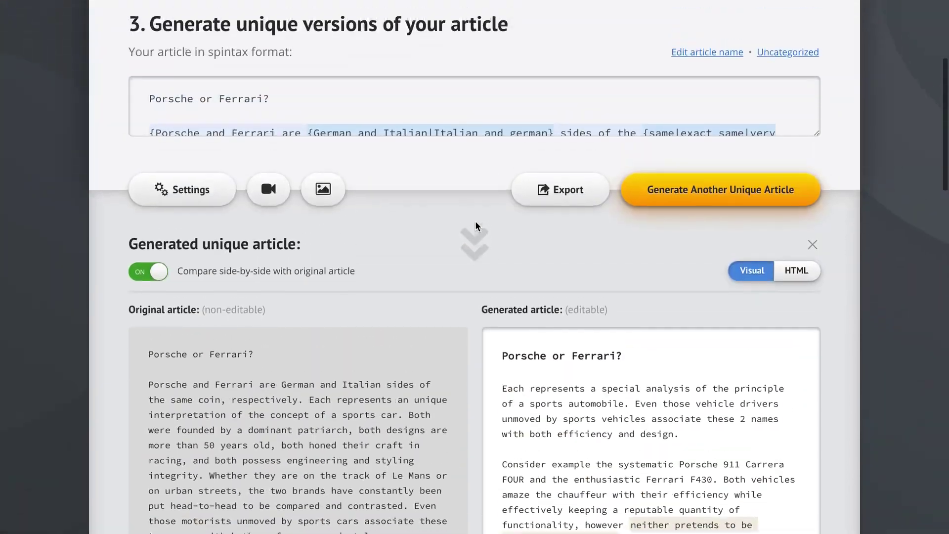
scroll(847, 257, up, 1)
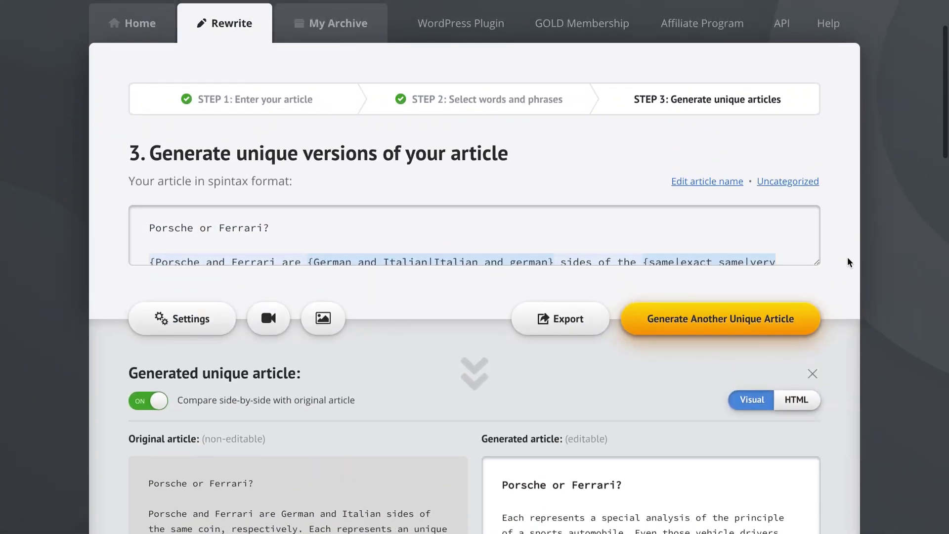